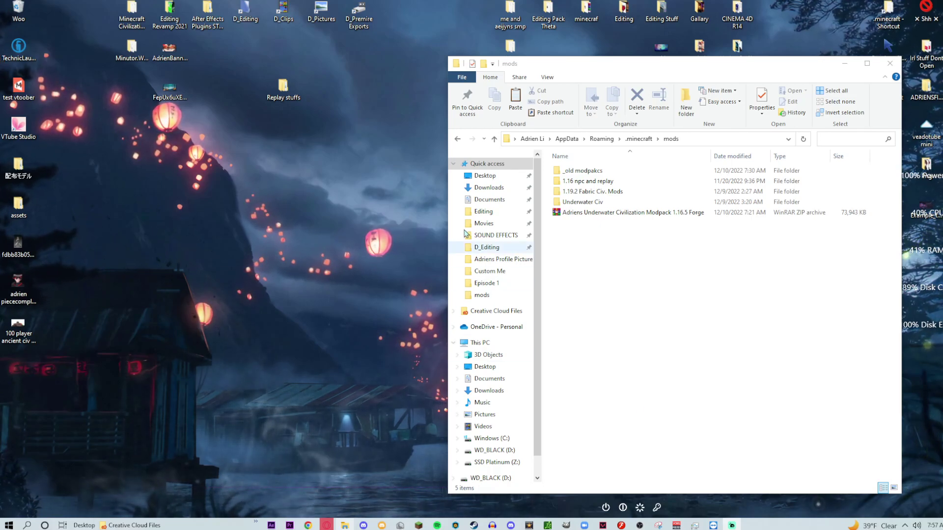
- Refresh the desktop and select the Adriens Underwater Civilization Modpack 1.16.5 Forge zip in the mods folder
right_click(249, 229)
left_click(267, 258)
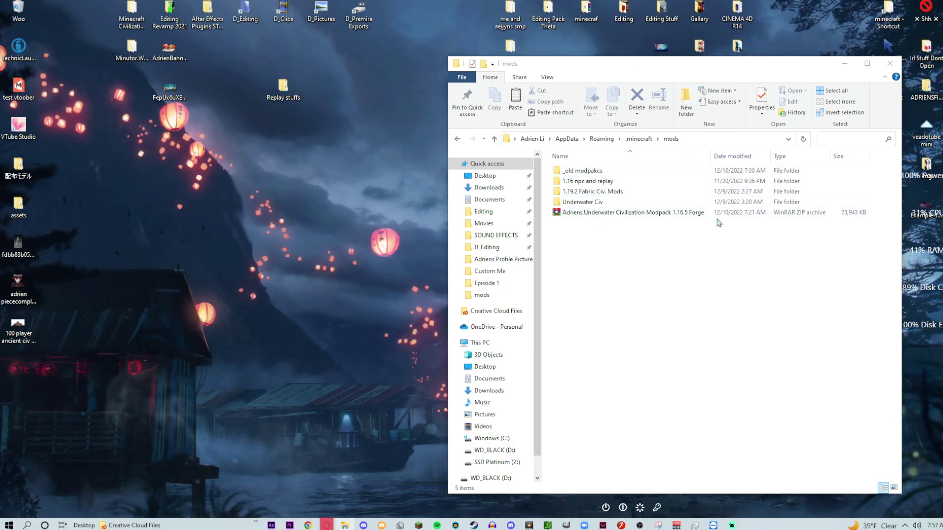
left_click(697, 214)
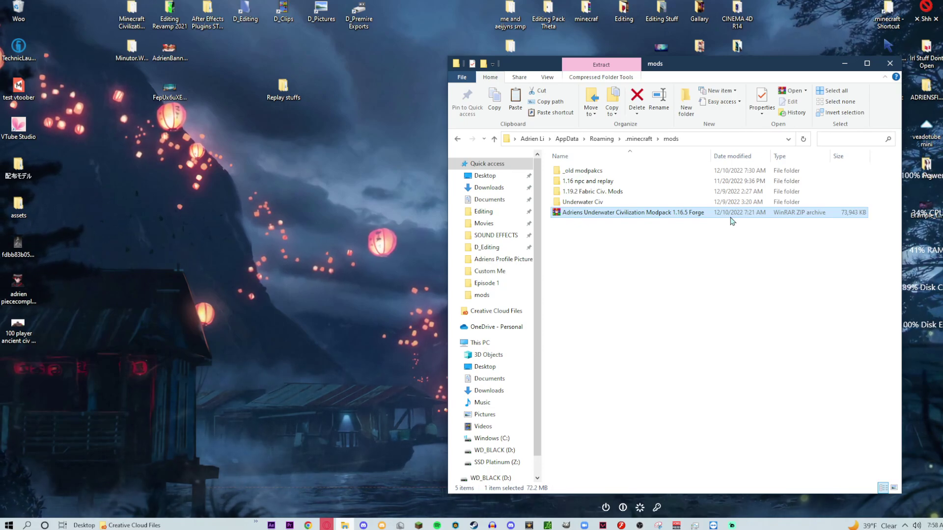
- Open the modpack zip in WinRAR and browse the 19 mod jars in its Mods folder
double_click(630, 212)
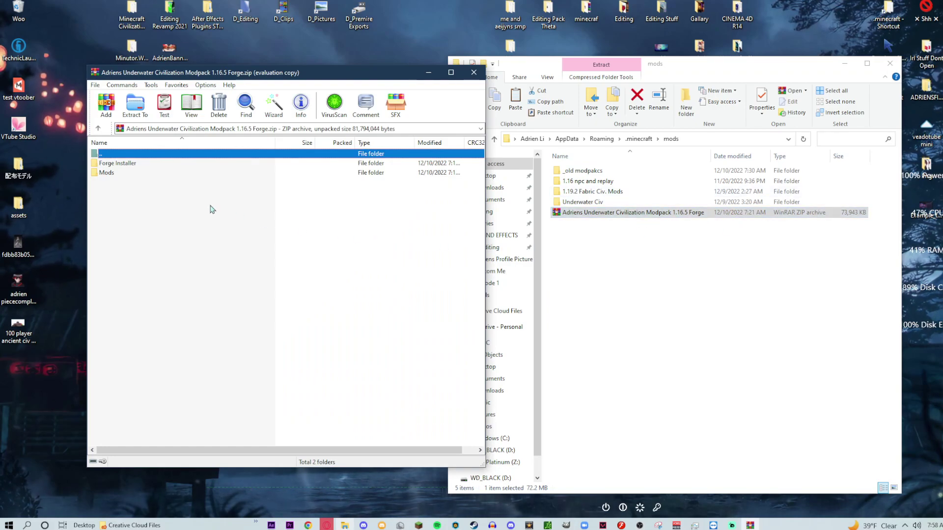
left_click_drag(147, 192, 126, 194)
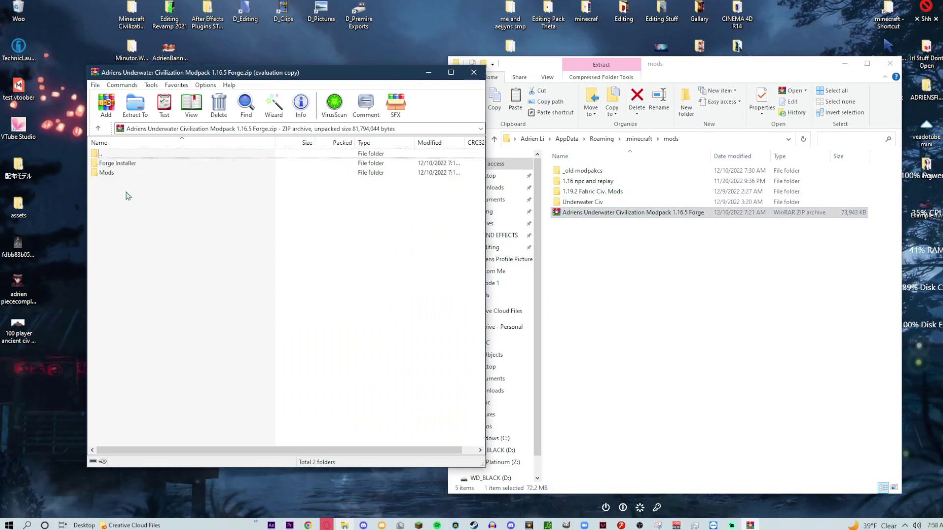
left_click(117, 165)
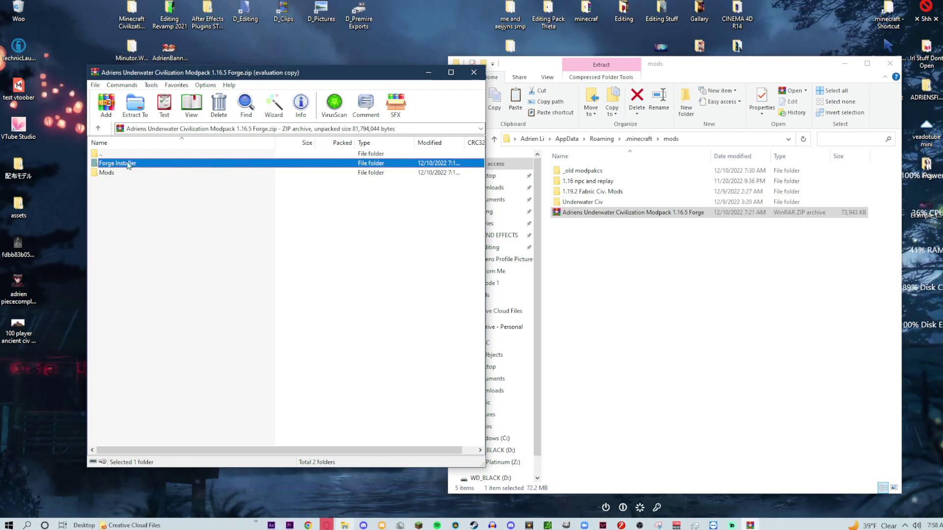
left_click(120, 174)
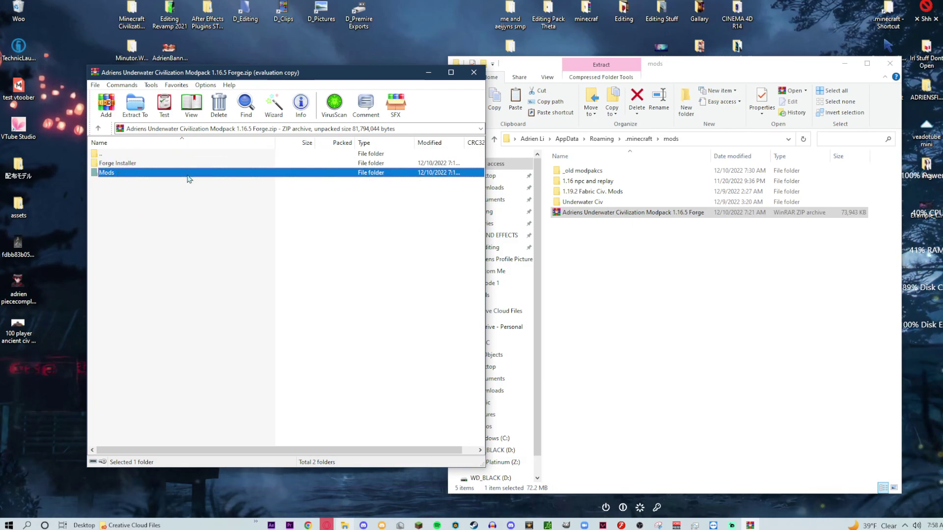
double_click(118, 173)
left_click_drag(156, 381, 139, 172)
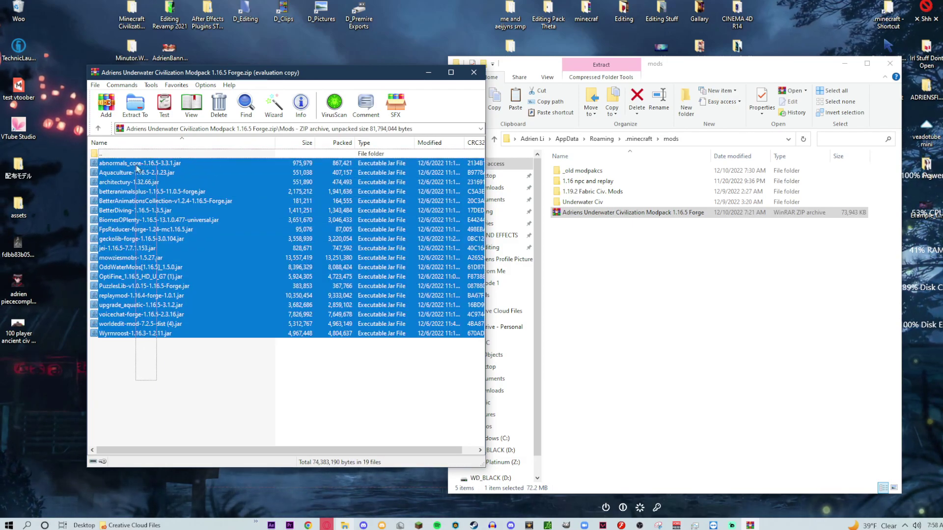
left_click(184, 370)
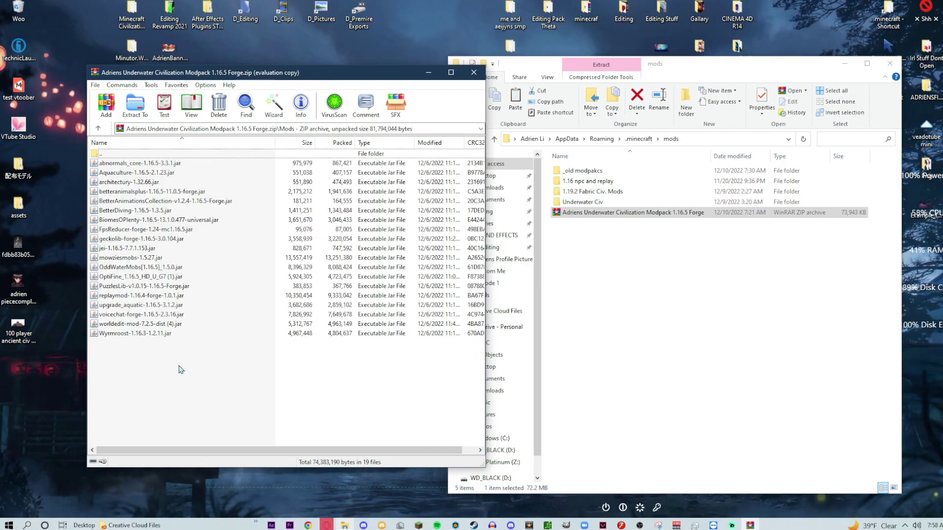
- Return to the archive root and open the Forge Installer folder with forge-1.16.5-36.2.39
double_click(134, 155)
double_click(142, 165)
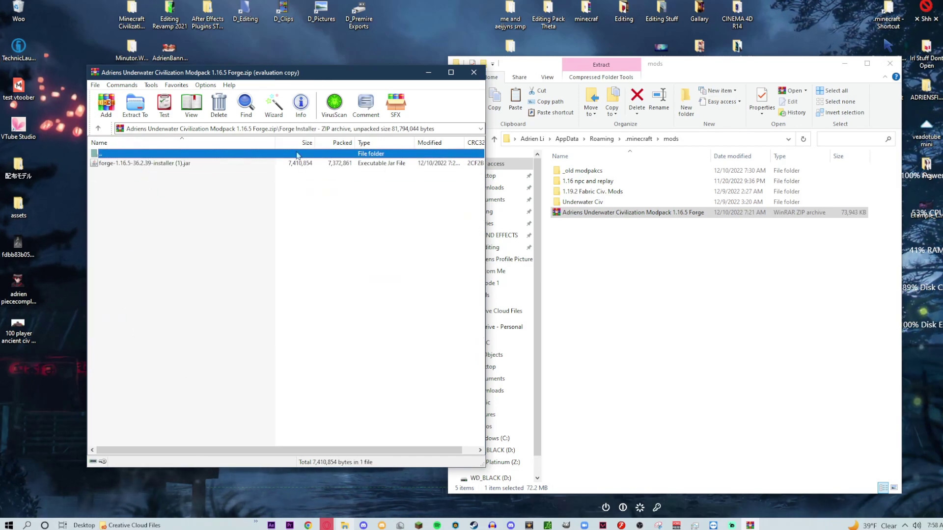
left_click_drag(243, 78, 540, 79)
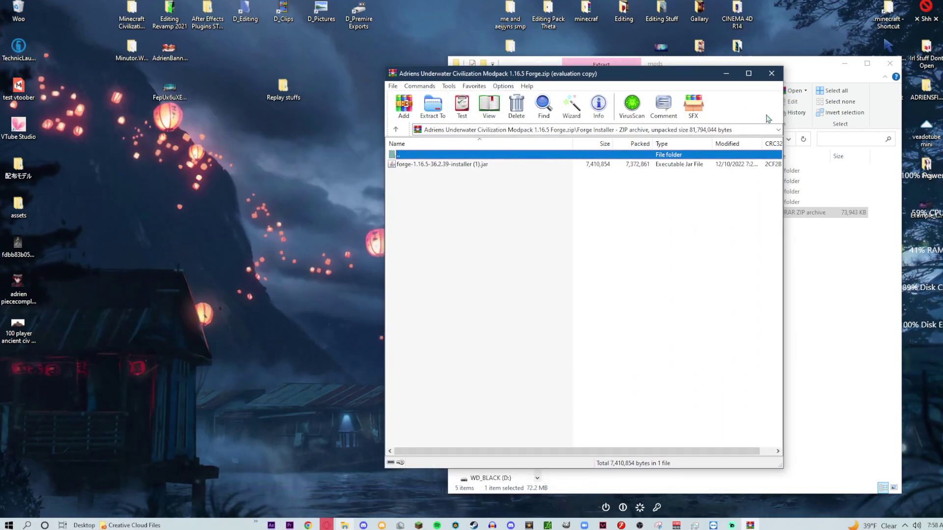
left_click_drag(679, 81, 405, 84)
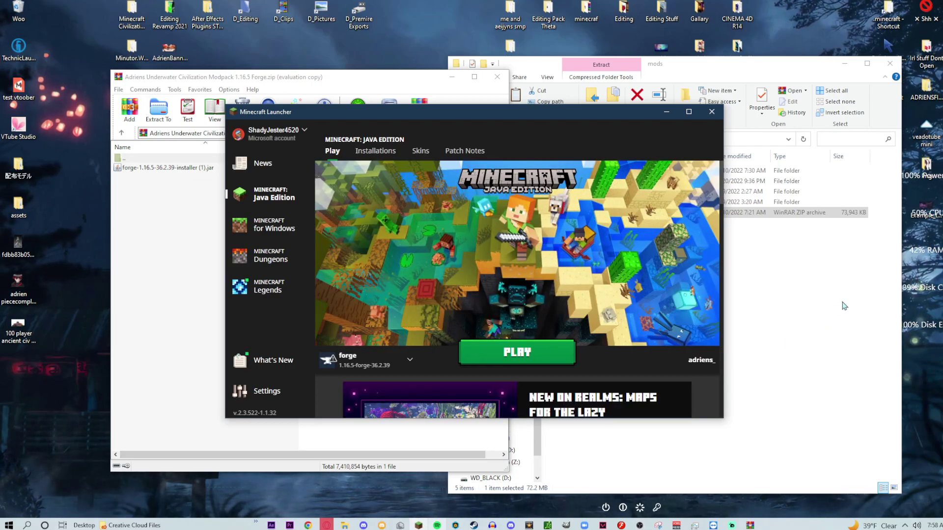
- Draft a new installation using release 1.16.5 in the Installations list, then cancel it
left_click(378, 153)
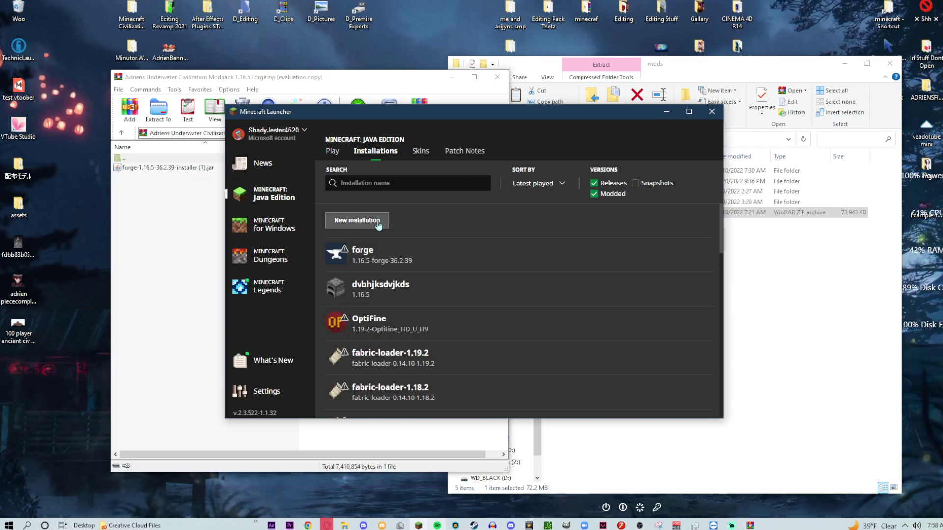
left_click(346, 222)
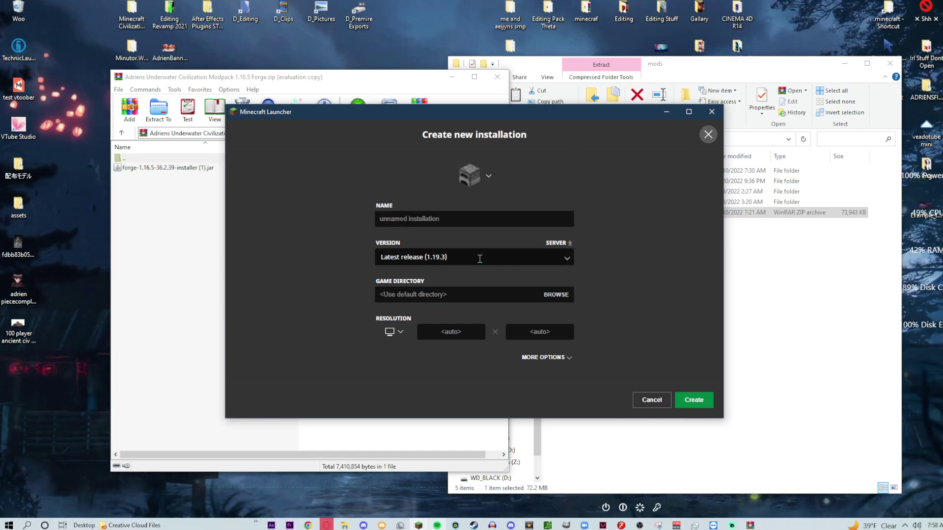
left_click(441, 222)
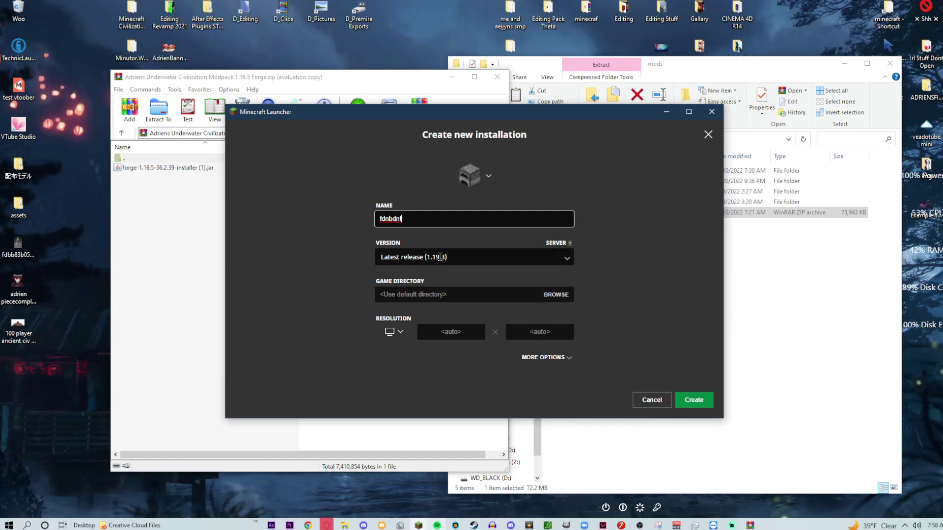
left_click(457, 259)
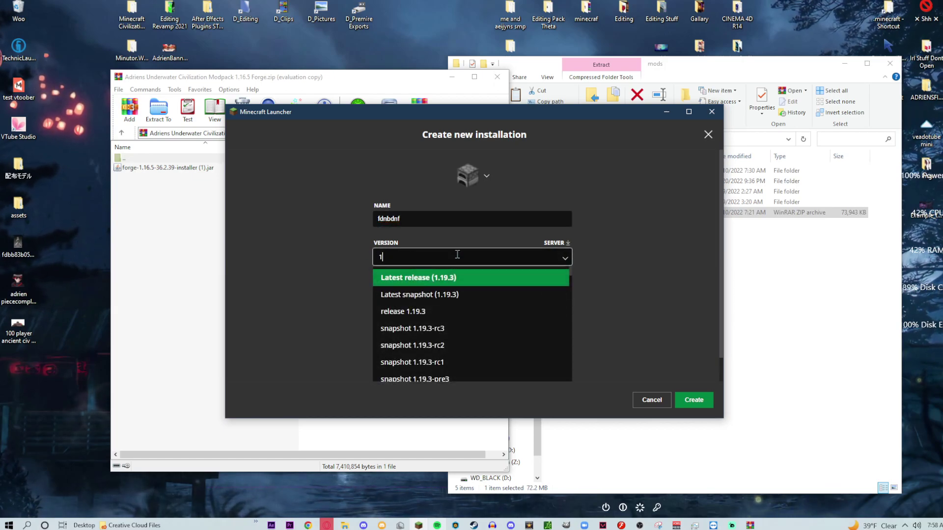
type("1.16.5")
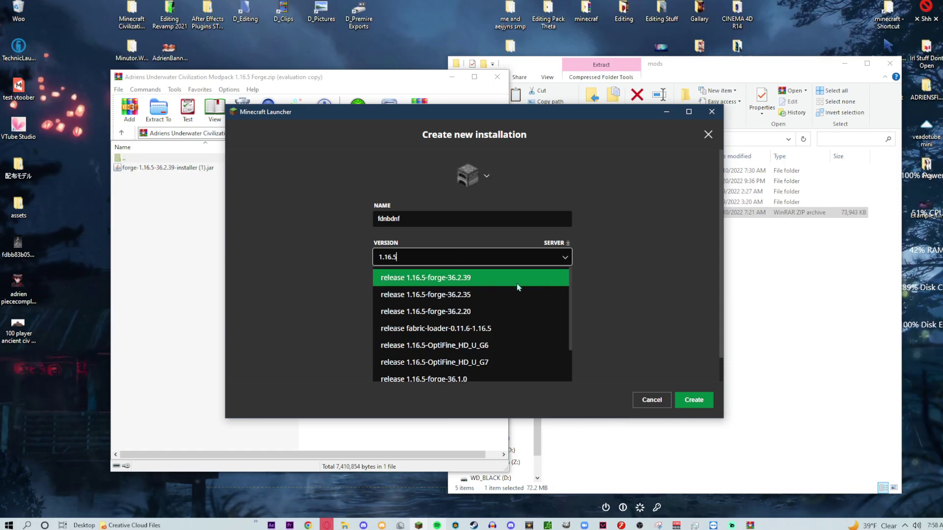
scroll(518, 284, "down", 5)
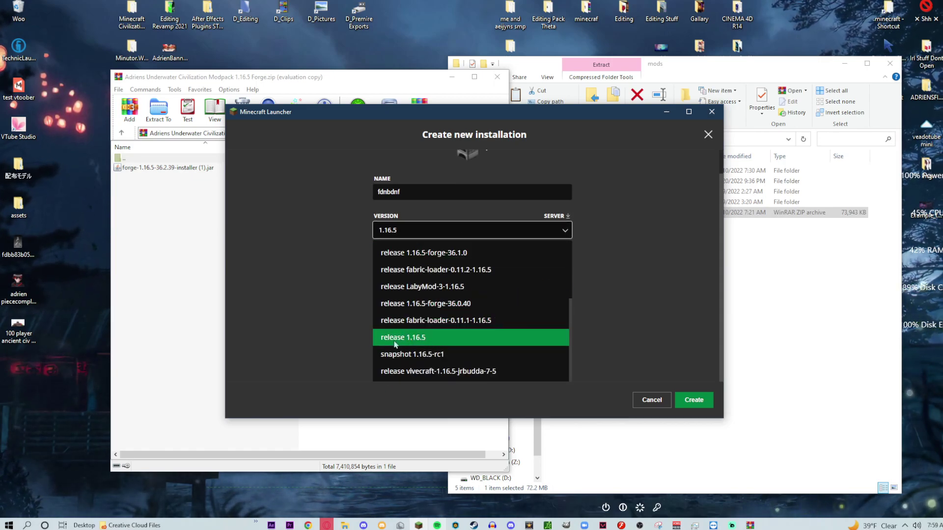
left_click(437, 341)
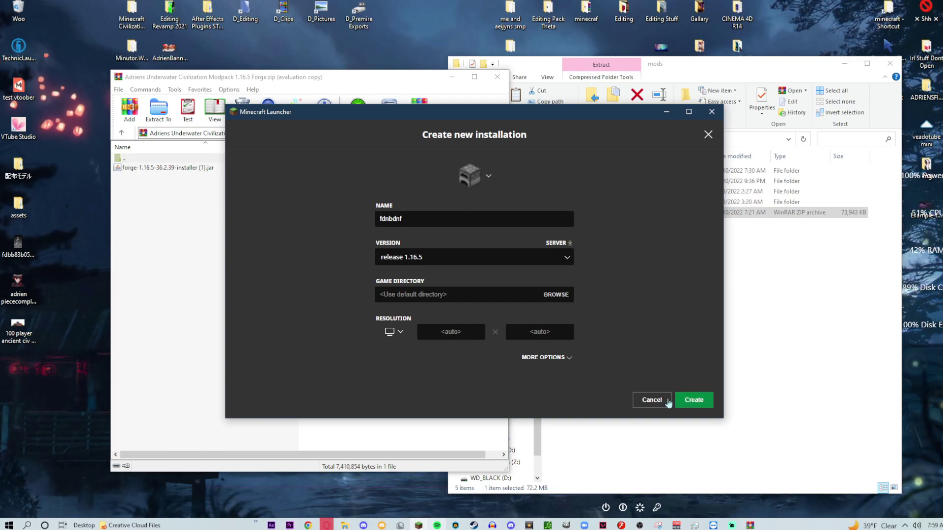
left_click(652, 400)
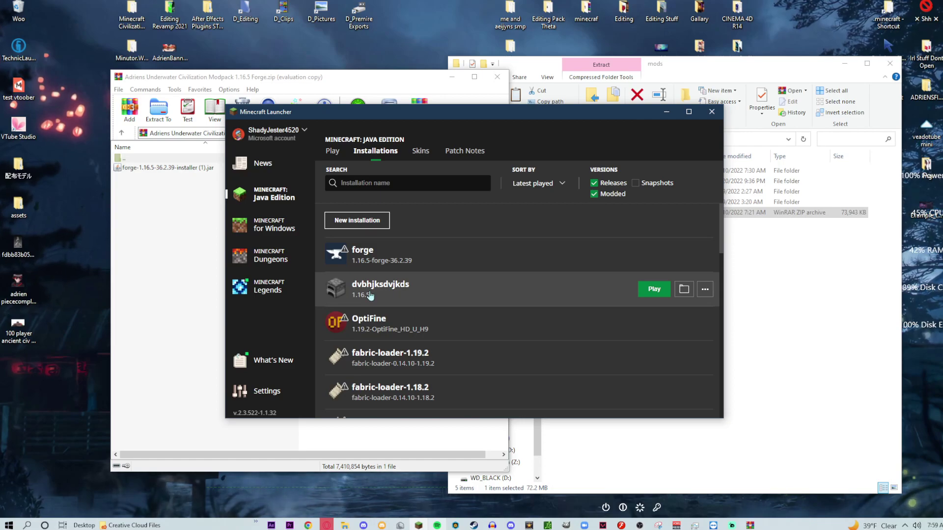
- Launch Minecraft from the plain 1.16.5 installation 'dvbhjksdvjkds' on the Play page
left_click(332, 152)
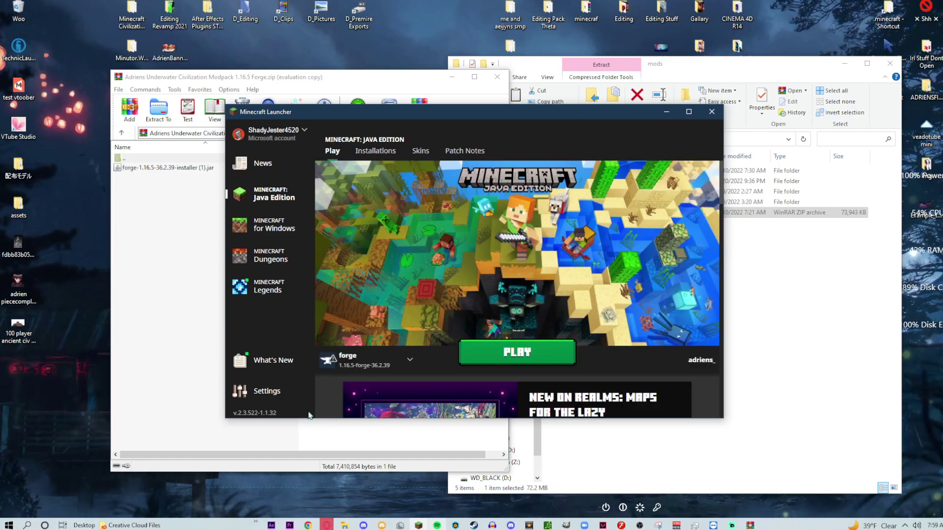
left_click(364, 360)
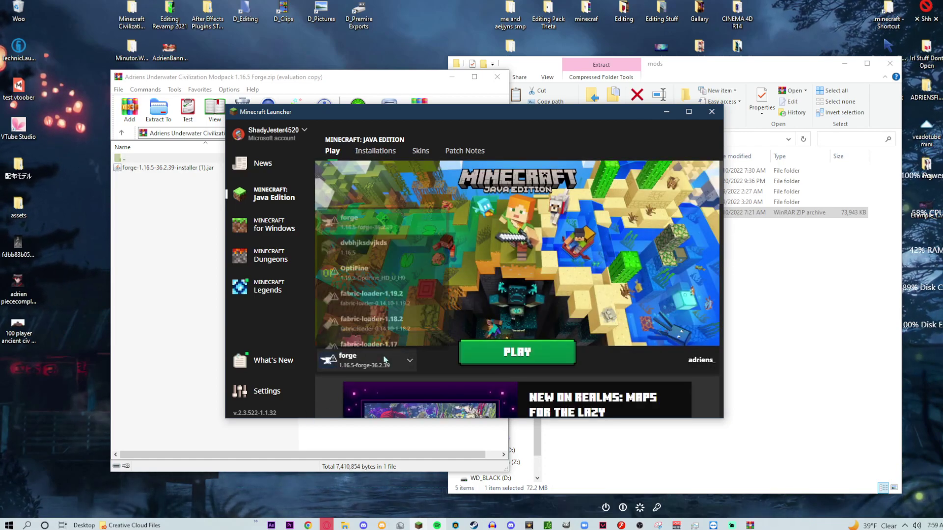
left_click(363, 244)
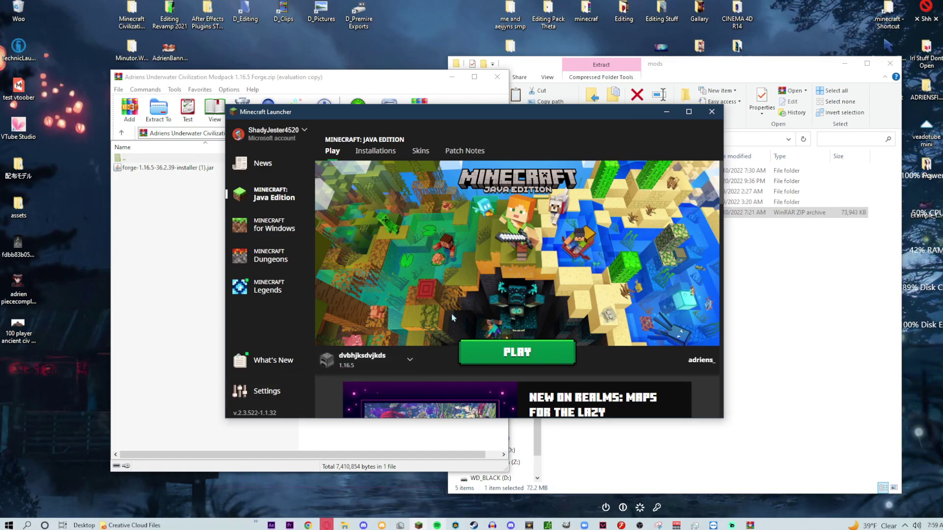
left_click(483, 349)
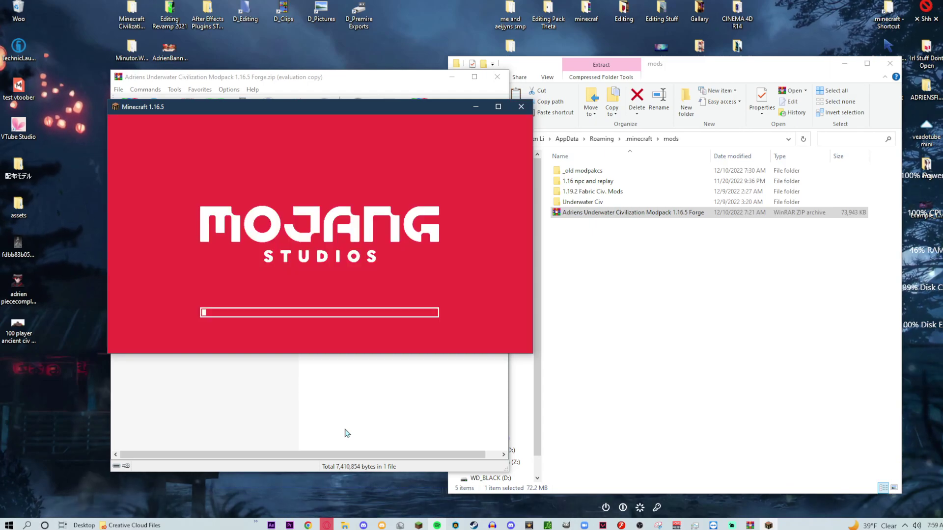
- Close the mods folder window and bring up the Windows Start menu
left_click(724, 71)
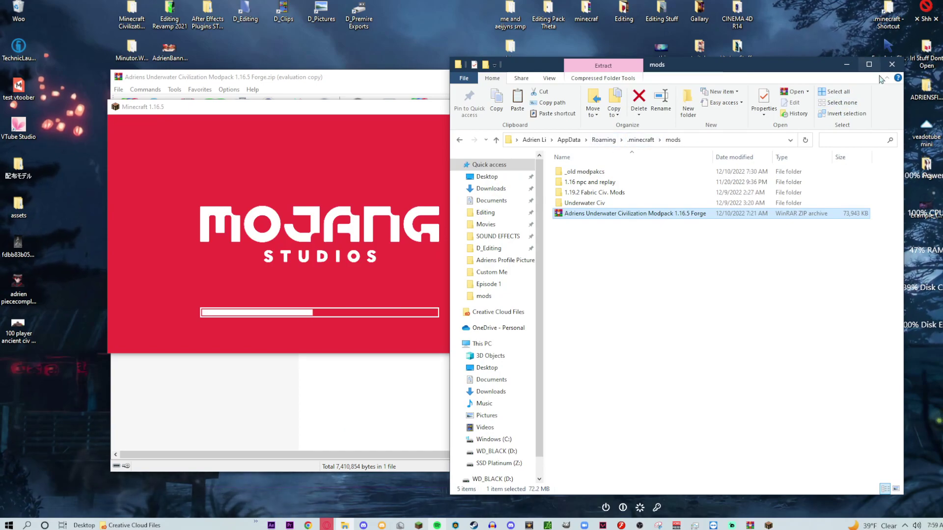
left_click(892, 65)
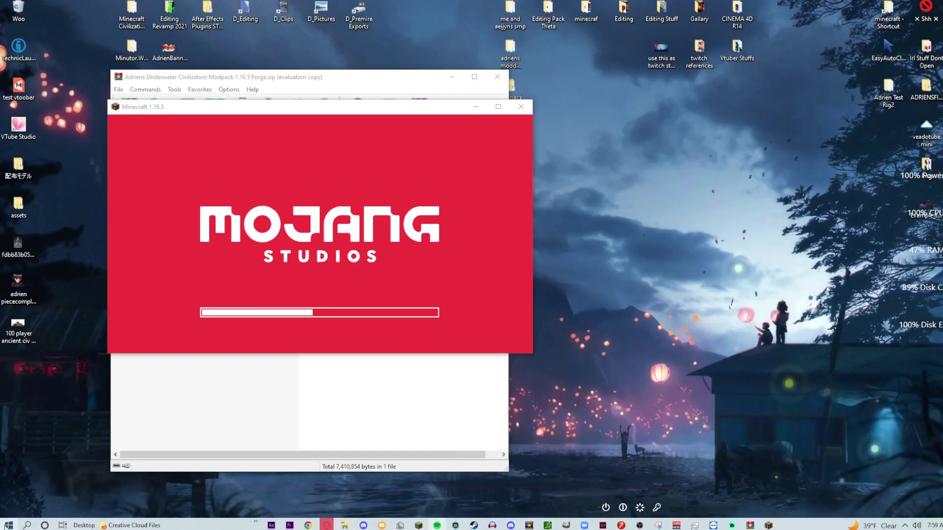
left_click(9, 524)
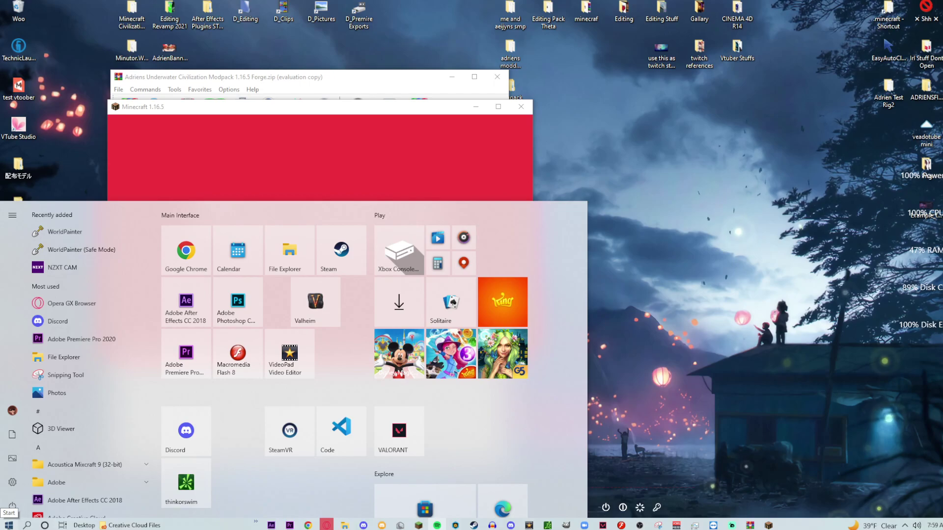
- Run %appdata% from the Windows Run dialog to reach the Roaming folder
type("ru")
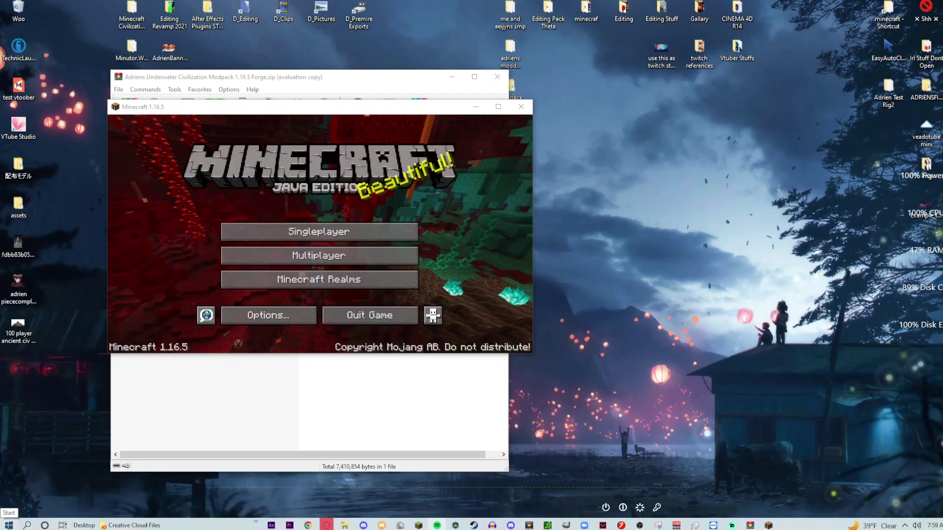
type("n")
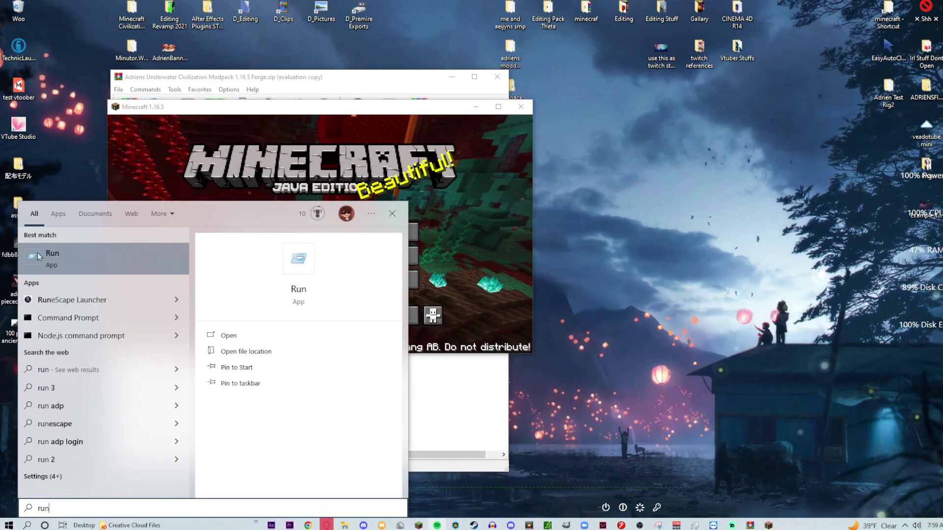
left_click(52, 256)
type("%appdata%")
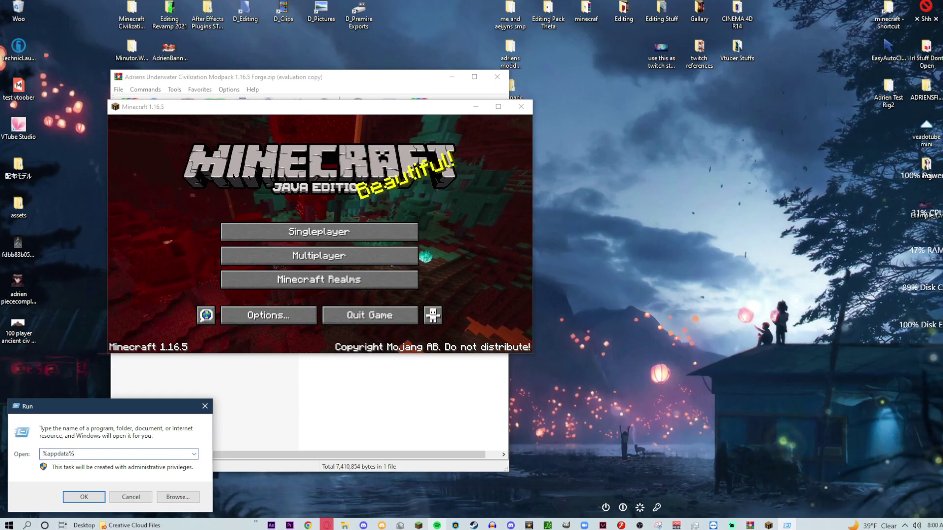
left_click(84, 497)
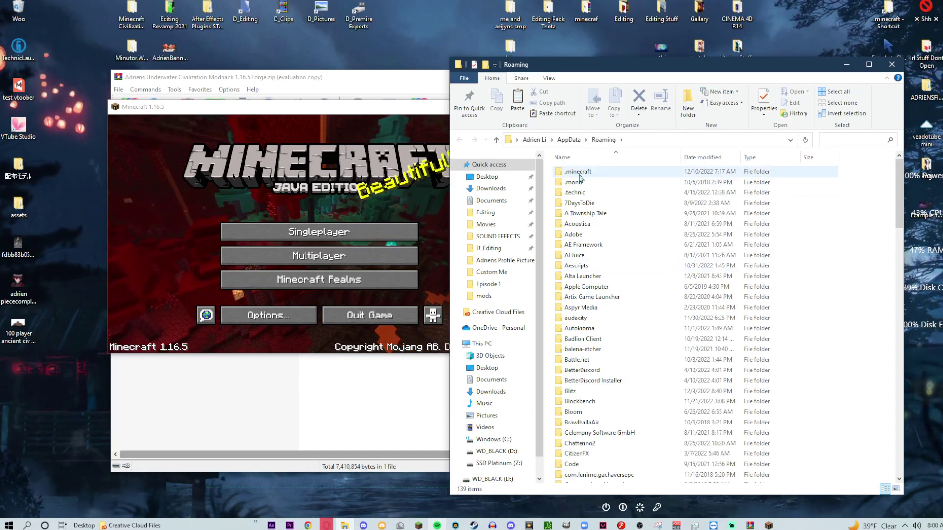
- Open .minecraft, select its mods folder, and quit the running Minecraft game
double_click(621, 173)
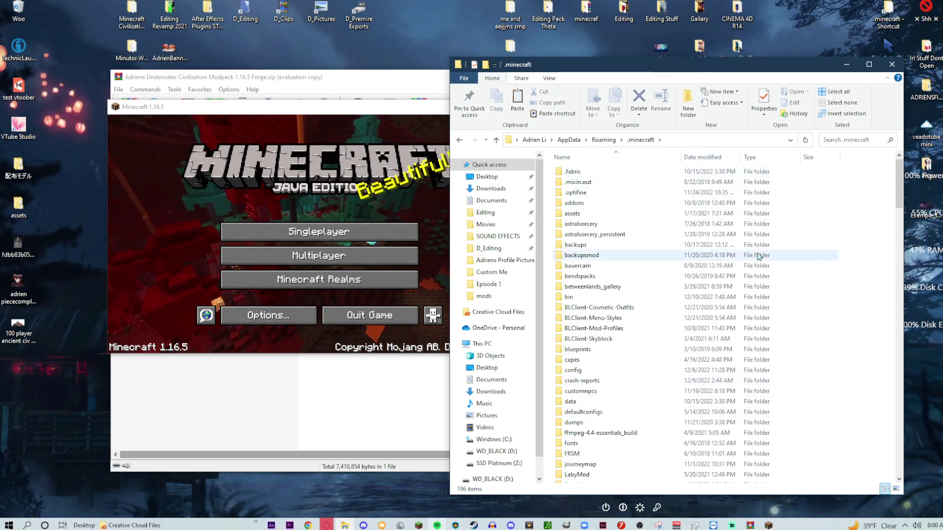
scroll(759, 288, "down", 8)
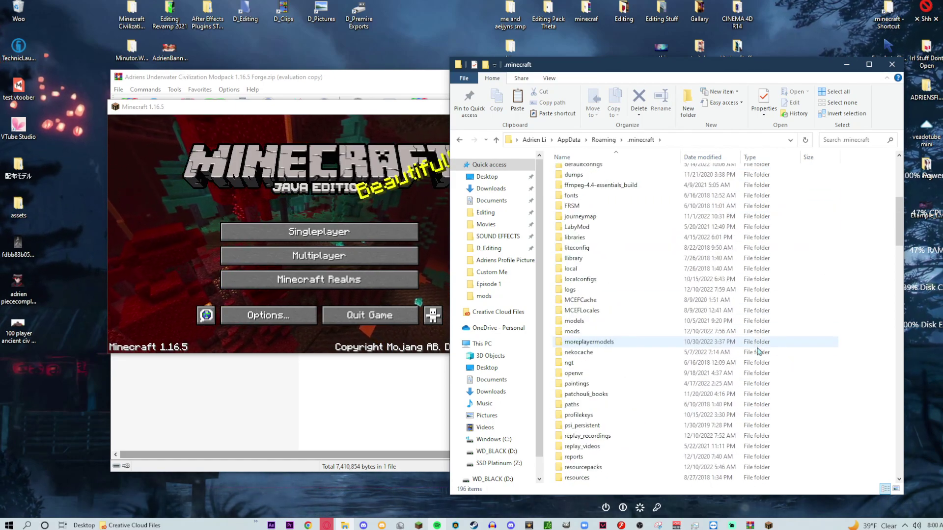
scroll(759, 351, "up", 8)
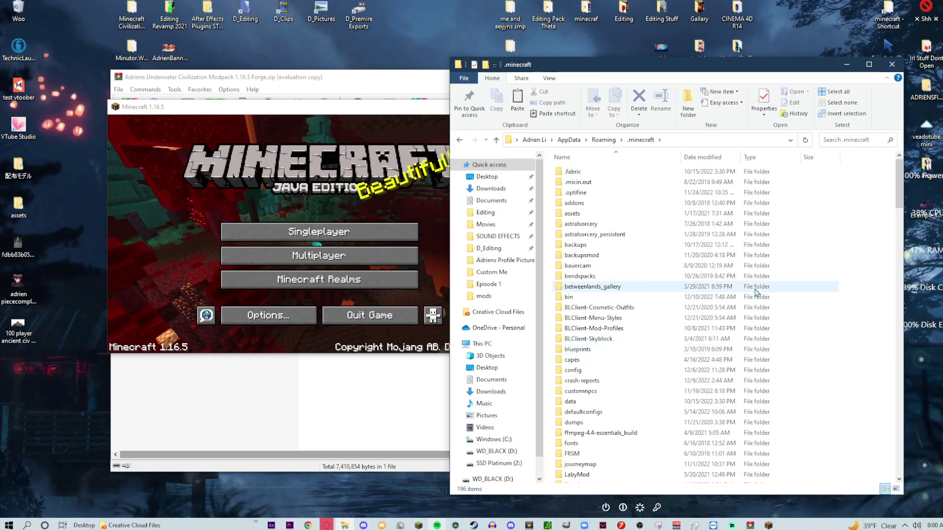
scroll(756, 293, "down", 9)
scroll(764, 325, "down", 1)
left_click(627, 269)
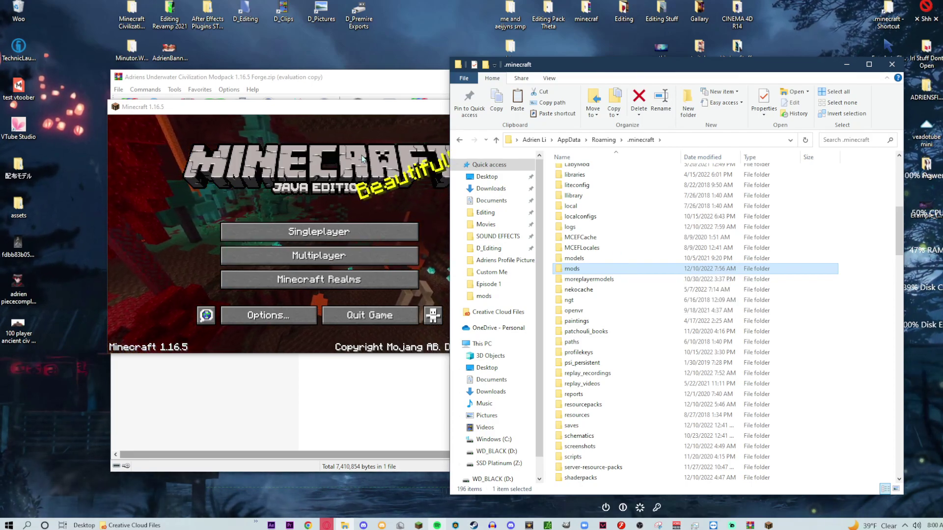
left_click_drag(341, 113, 493, 144)
left_click(525, 345)
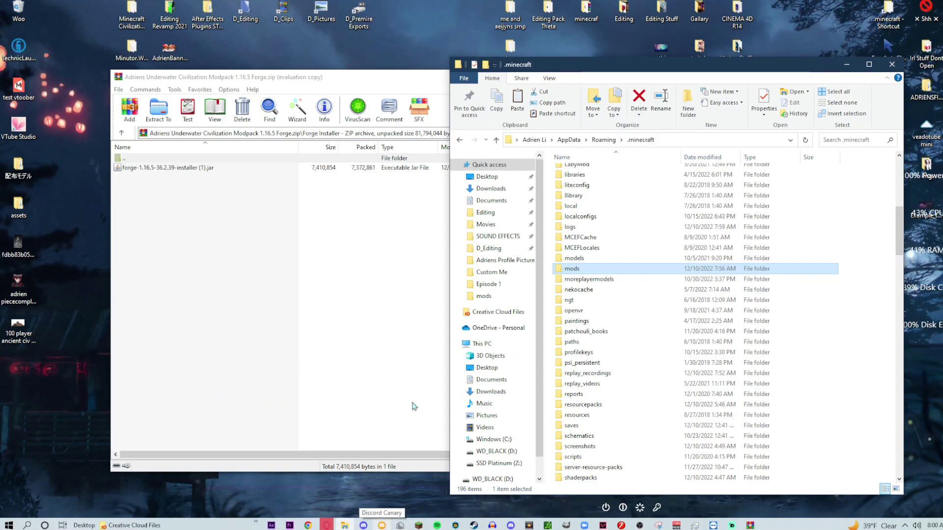
- Copy the forge-1.16.5-36.2.39 installer jar from the WinRAR archive onto the desktop
left_click_drag(211, 77, 388, 83)
left_click_drag(344, 174, 271, 220)
left_click_drag(170, 269, 170, 271)
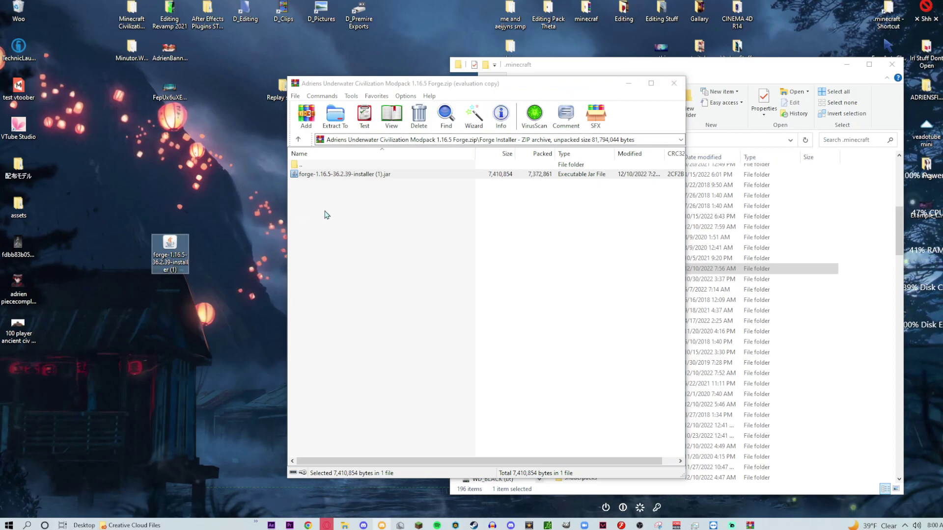
left_click(416, 186)
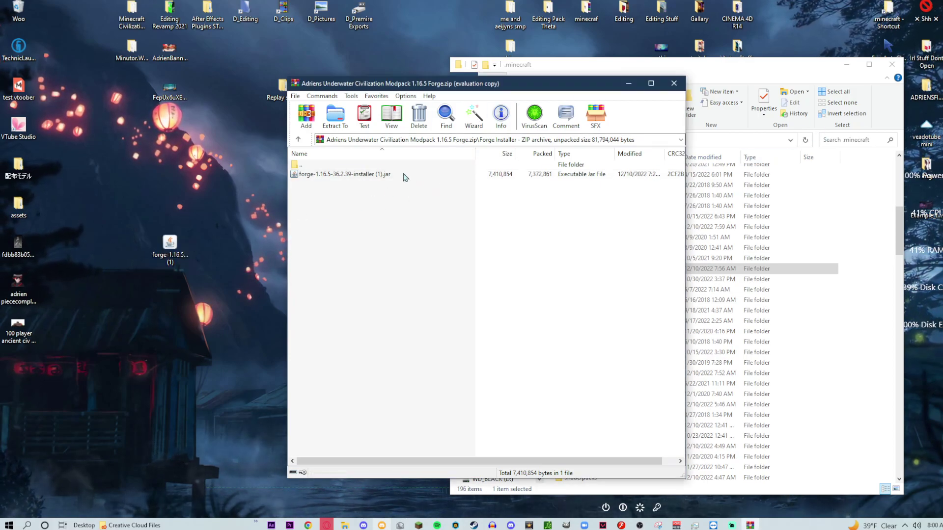
double_click(404, 175)
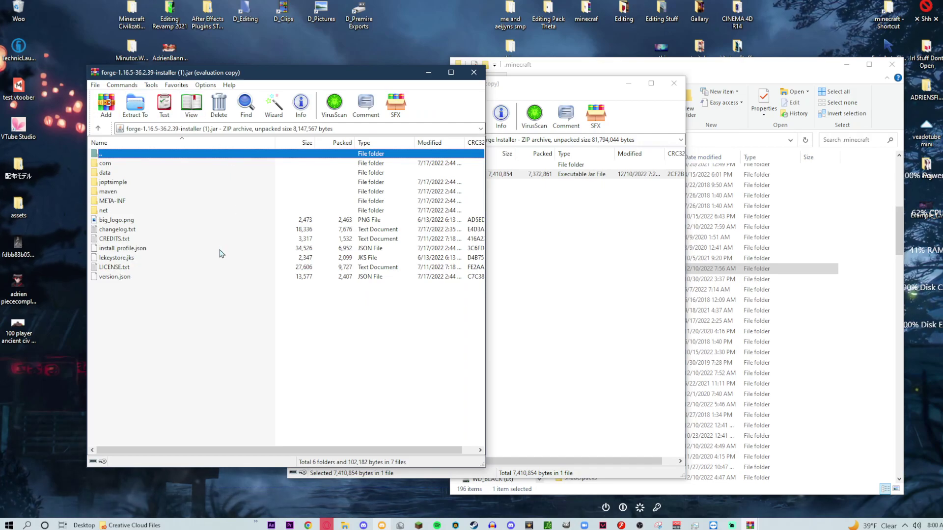
key("Escape")
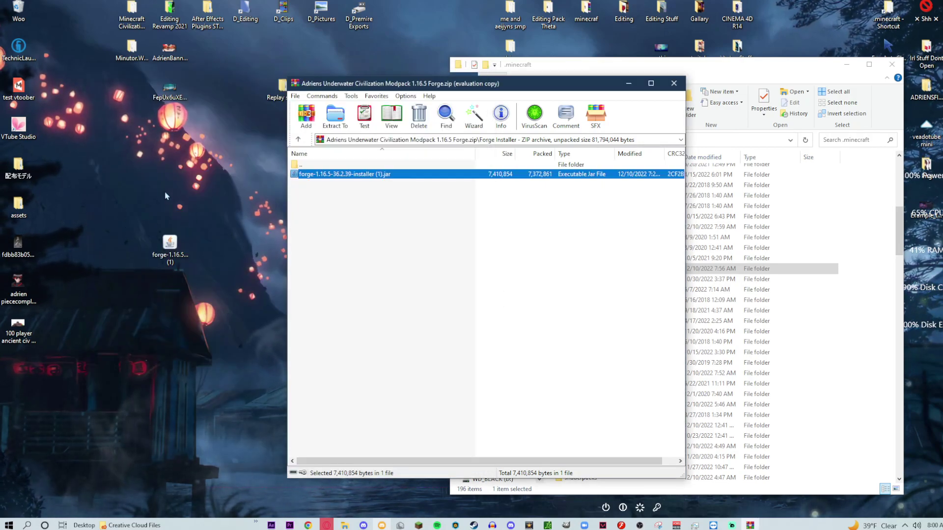
- Run the Forge installer and install the client into the .minecraft folder
left_click(173, 248)
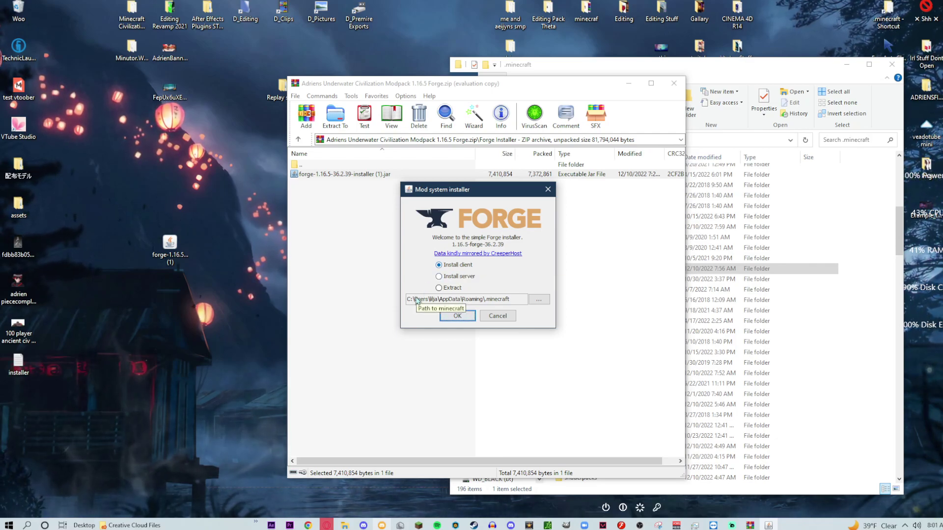
left_click_drag(723, 72, 754, 58)
left_click(462, 299)
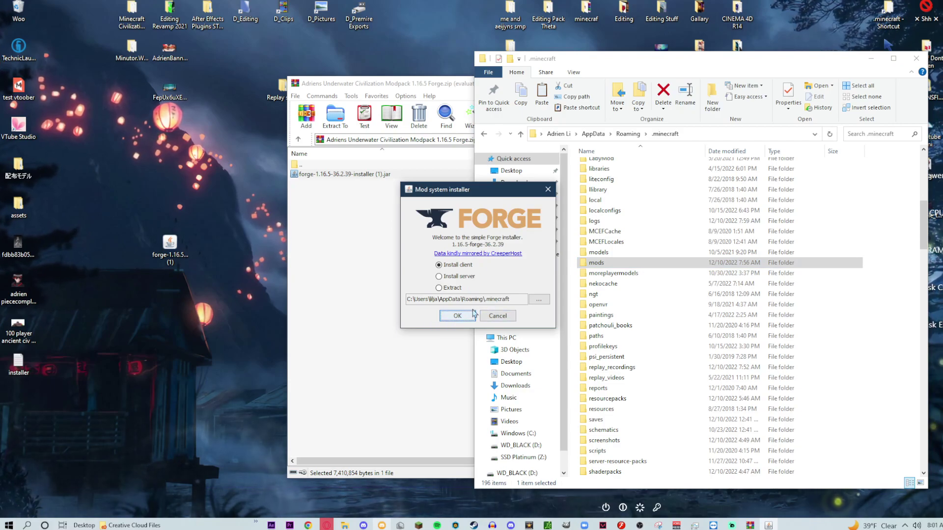
left_click(466, 317)
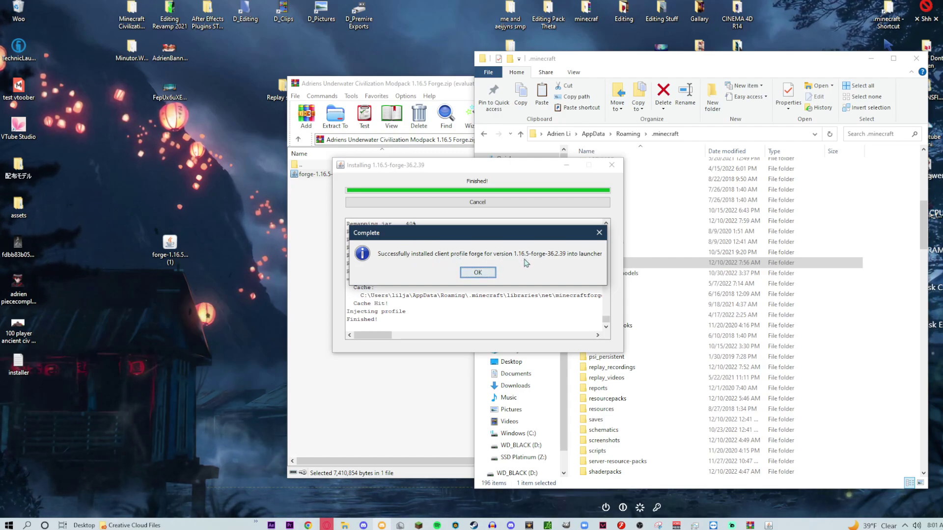
- Review the Forge install log, then confirm the Complete message with OK
left_click_drag(520, 237, 486, 248)
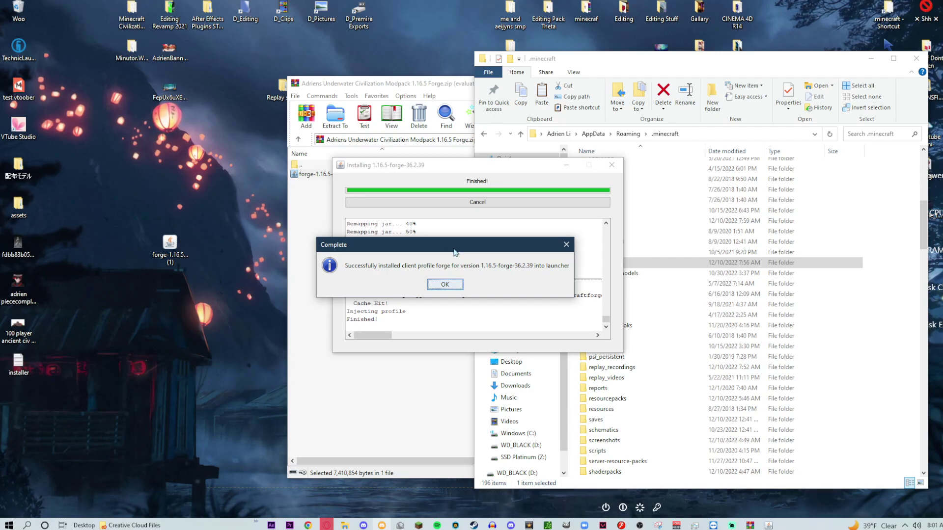
left_click_drag(454, 252, 481, 243)
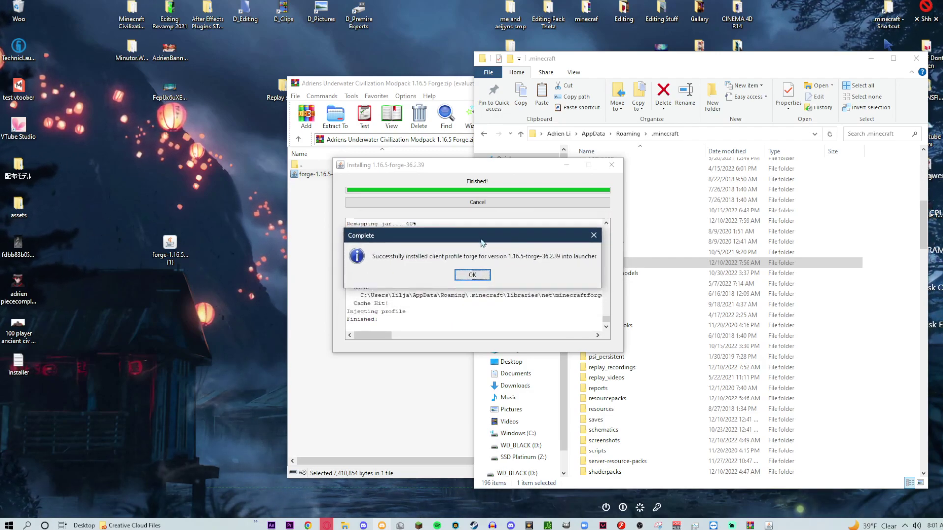
left_click(472, 275)
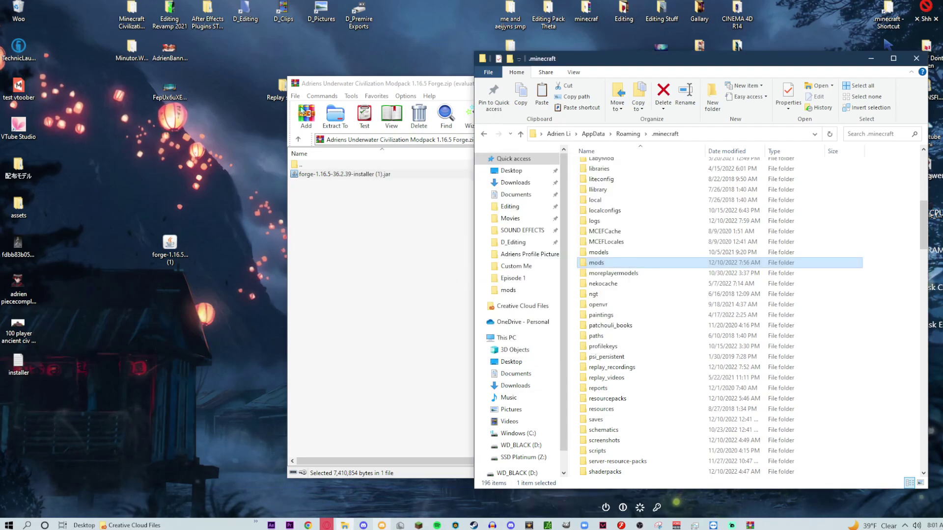
- Return the archive to its top level and move the desktop Forge installer copies to the Recycle Bin
left_click(359, 232)
key("BackSpace")
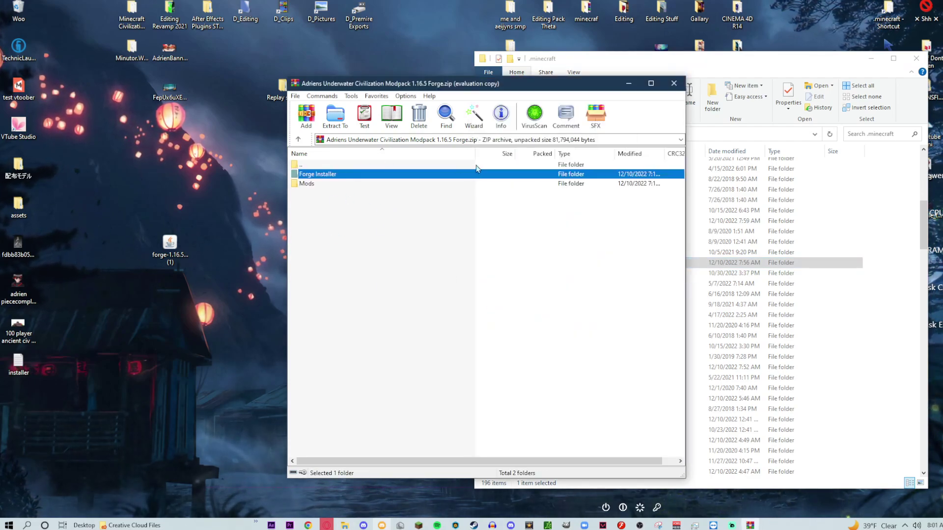
left_click_drag(179, 250, 22, 19)
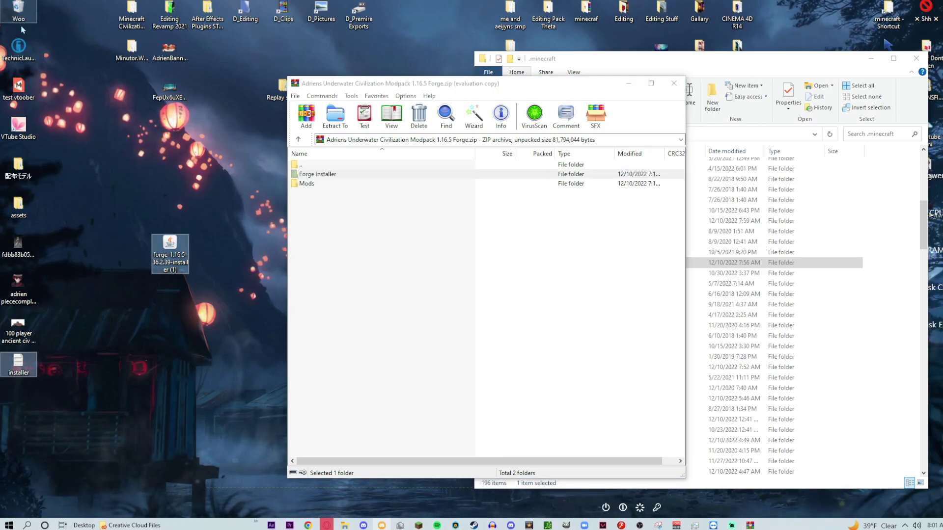
left_click(522, 89)
left_click_drag(522, 88, 358, 88)
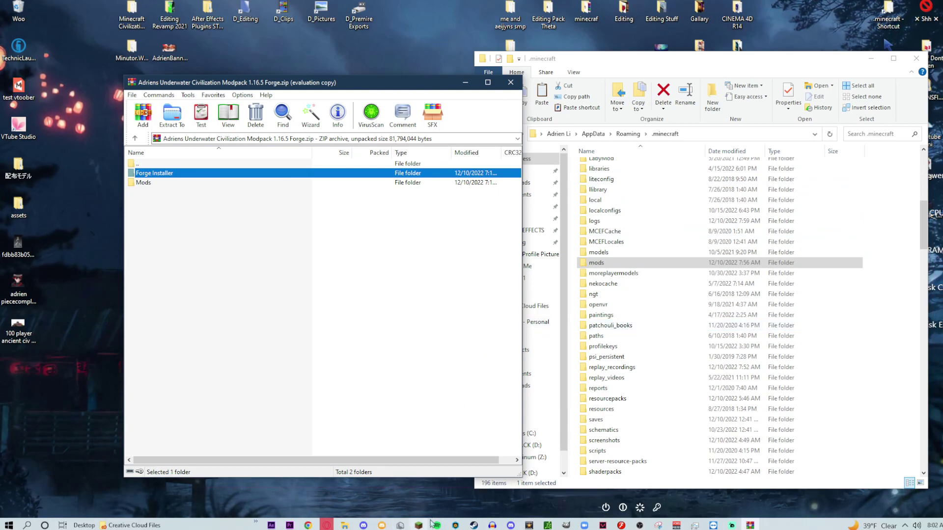
- Check the mods folder inside .minecraft, then start the Minecraft Launcher
double_click(596, 263)
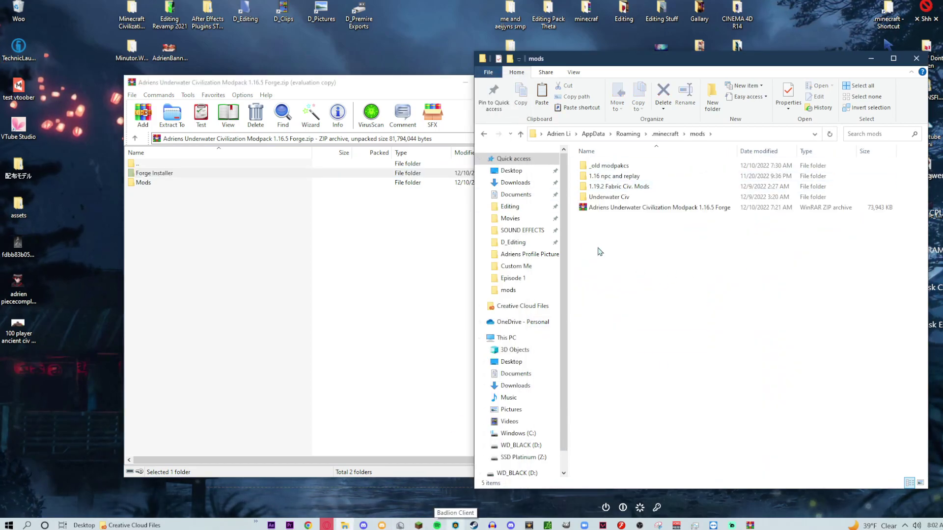
key("alt+Left")
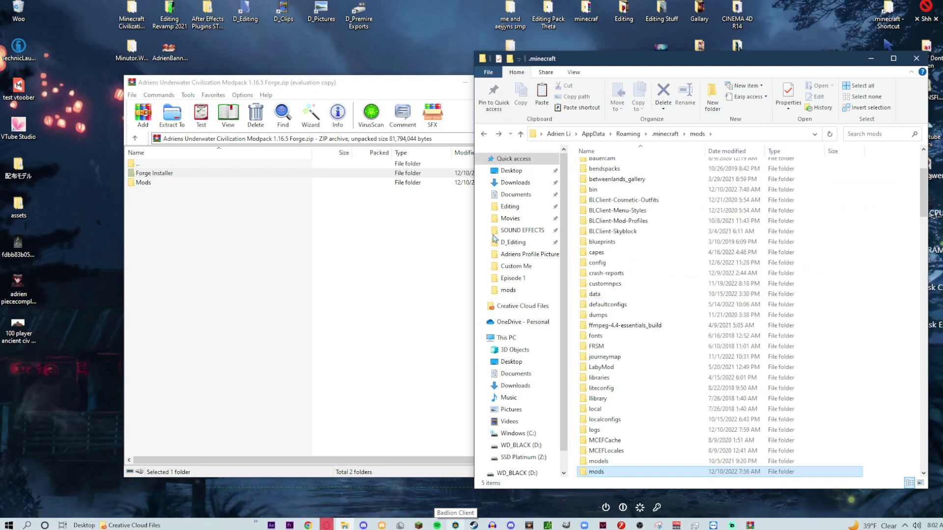
double_click(638, 432)
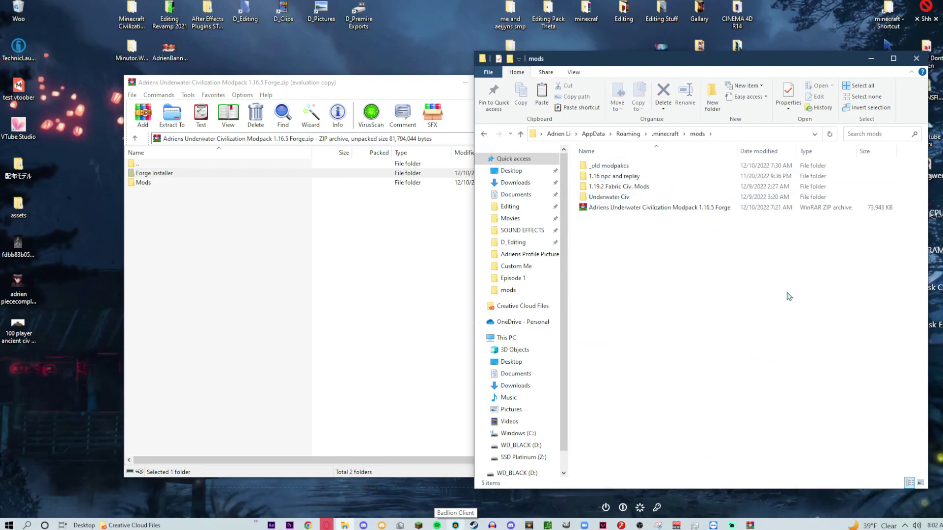
key("alt+Left")
left_click(418, 526)
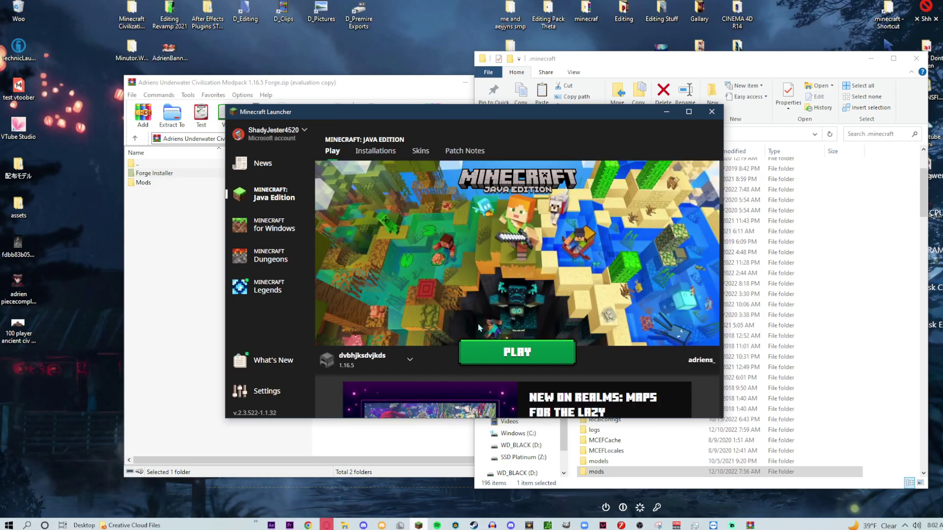
- Choose the forge installation for play and open it in the installation editor
left_click(385, 366)
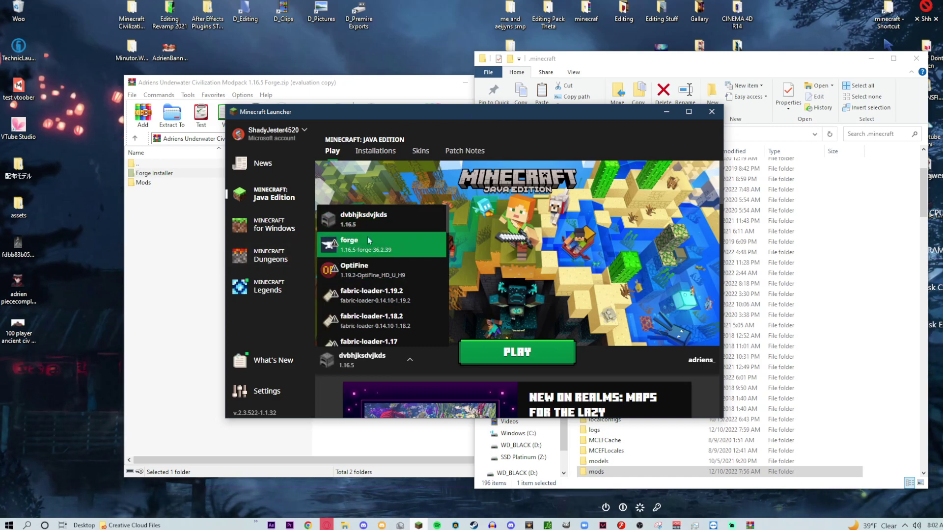
left_click(366, 253)
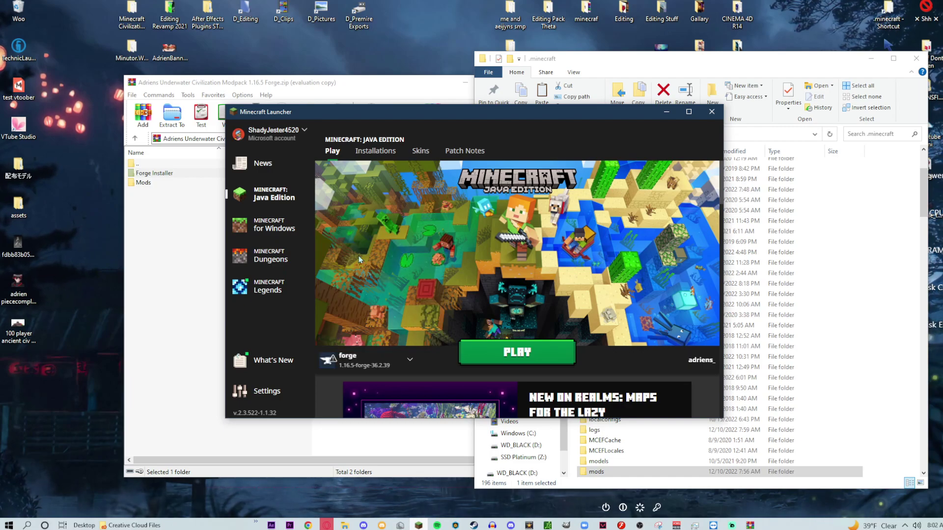
left_click(375, 152)
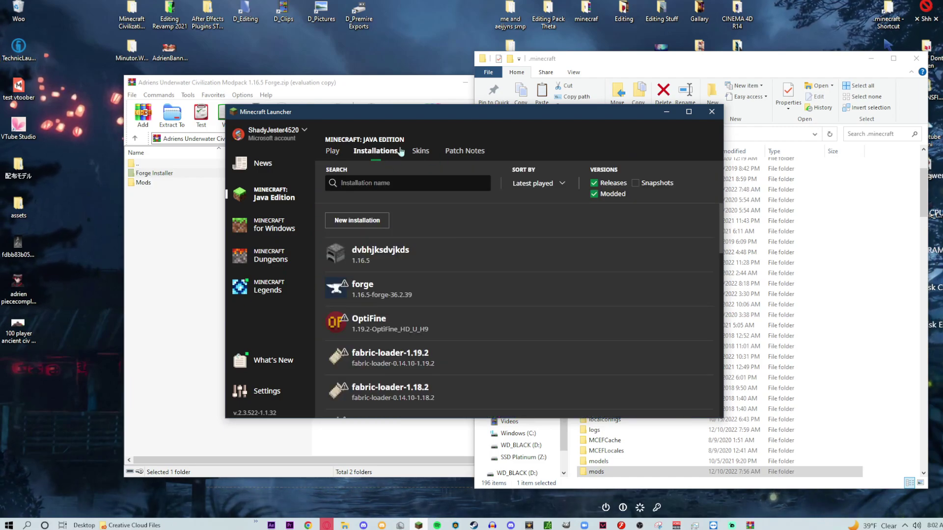
left_click(427, 276)
- Confirm its 1.16.5-forge-36.2.39 version, discard the edit, and launch the game
left_click(488, 259)
type("1.16")
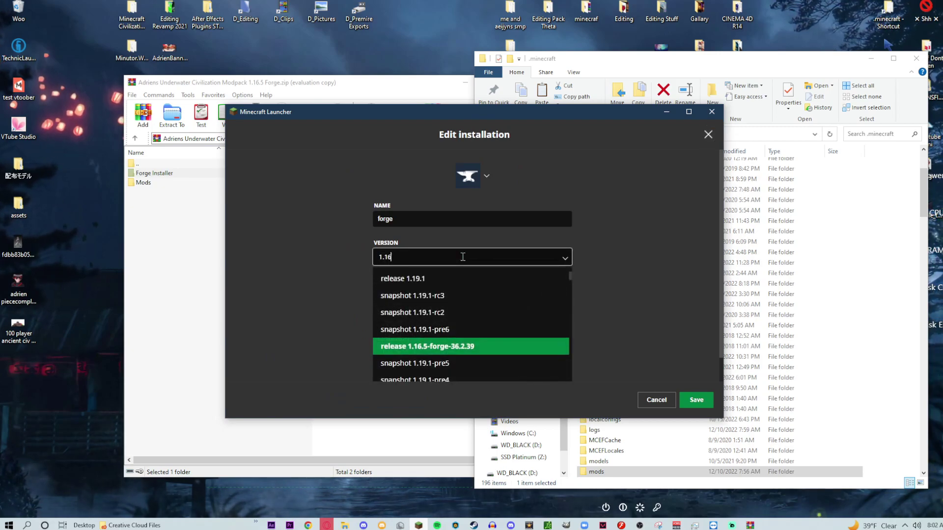
type(".5")
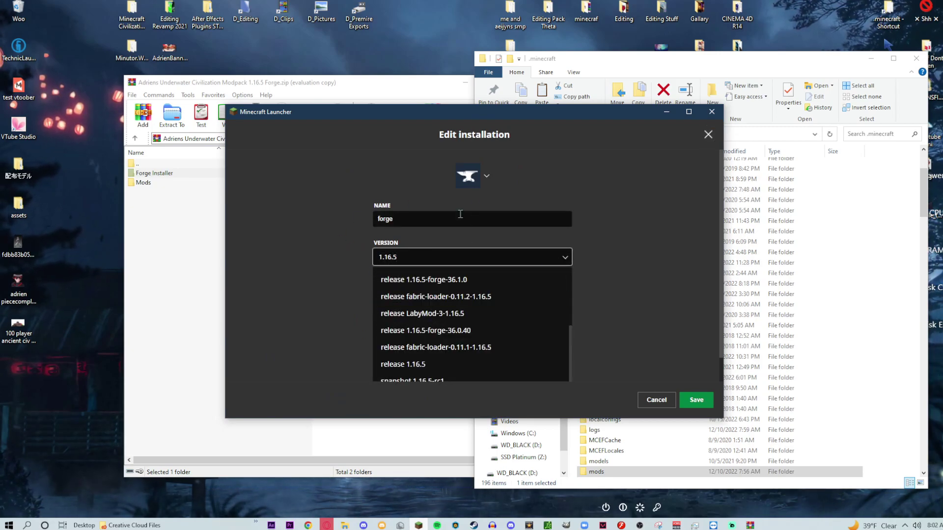
scroll(452, 302, "up", 3)
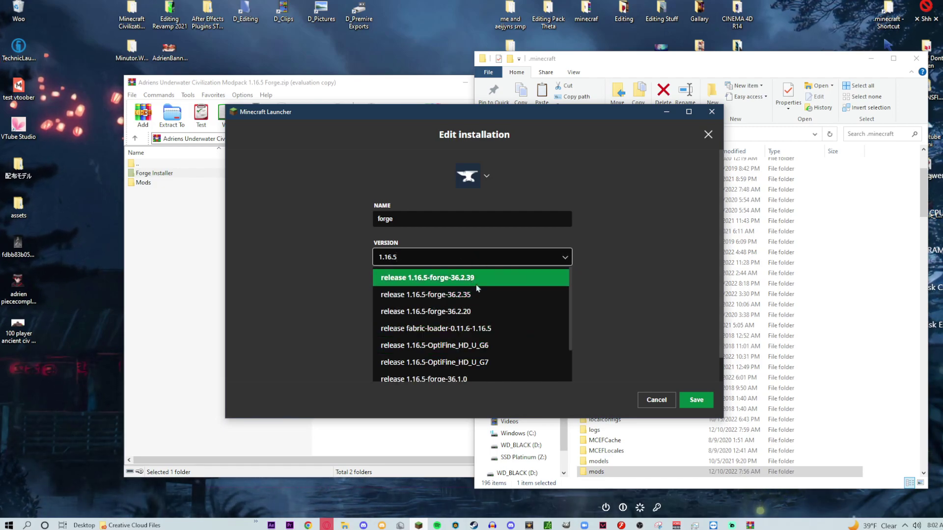
left_click(667, 400)
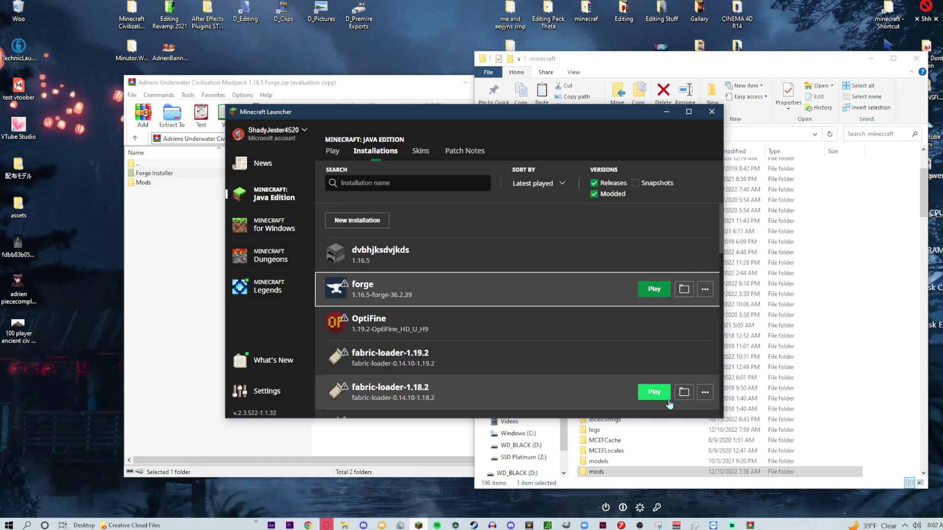
left_click(335, 158)
left_click(519, 352)
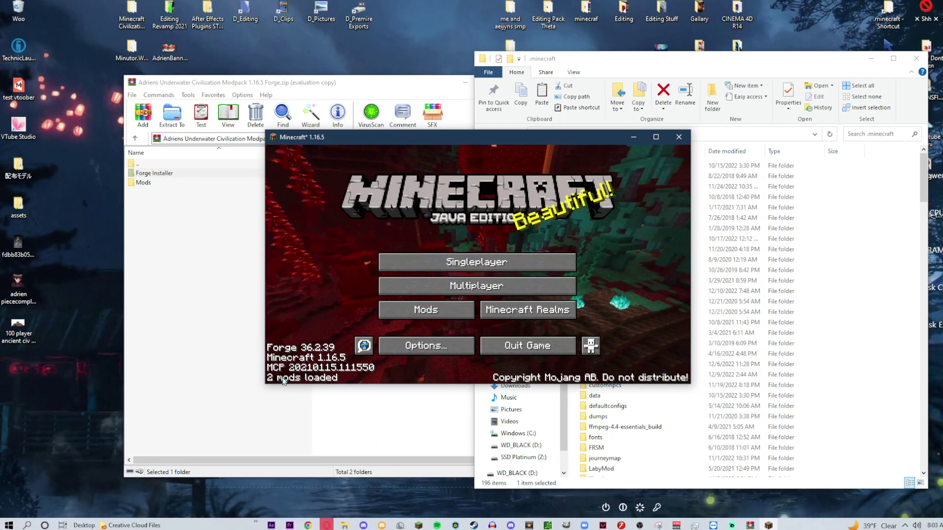
- Confirm the mods list shows only Minecraft 1.16.5 and Forge 36.2.39, then quit the game
left_click(423, 309)
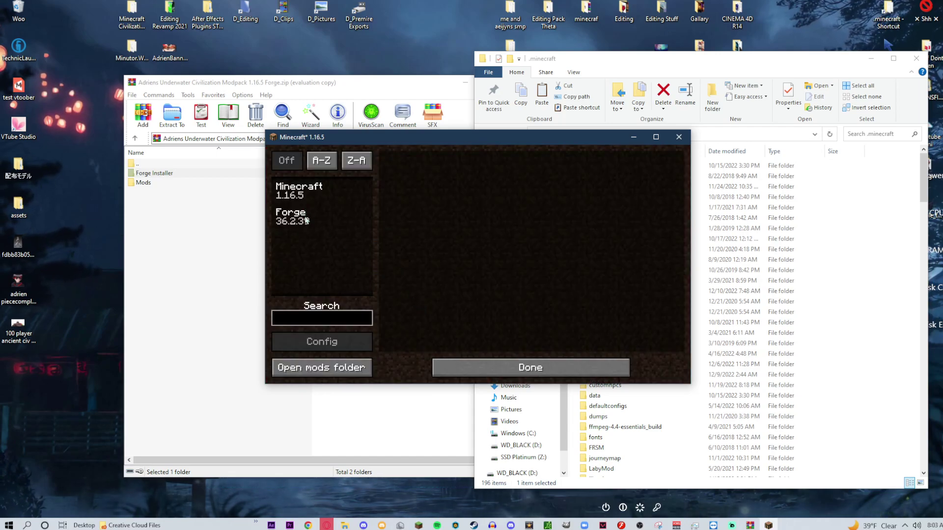
left_click(319, 190)
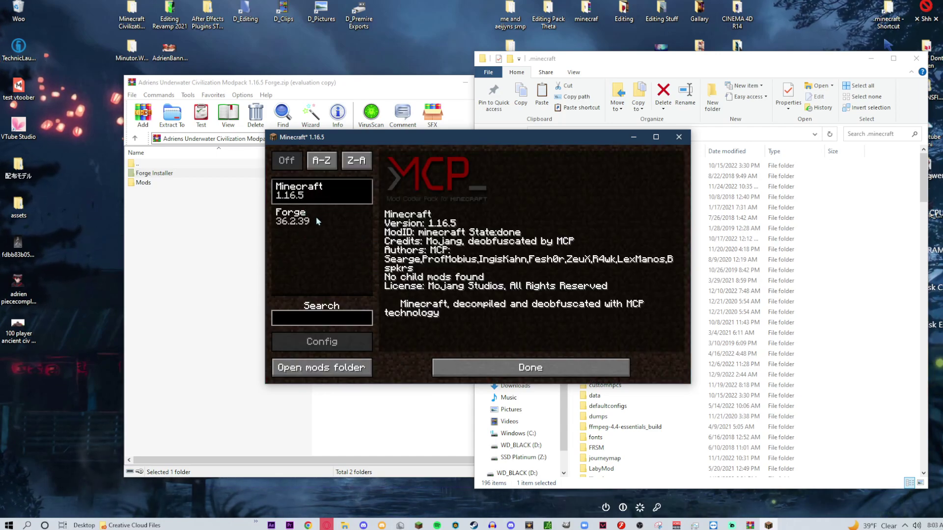
left_click(314, 216)
left_click(516, 368)
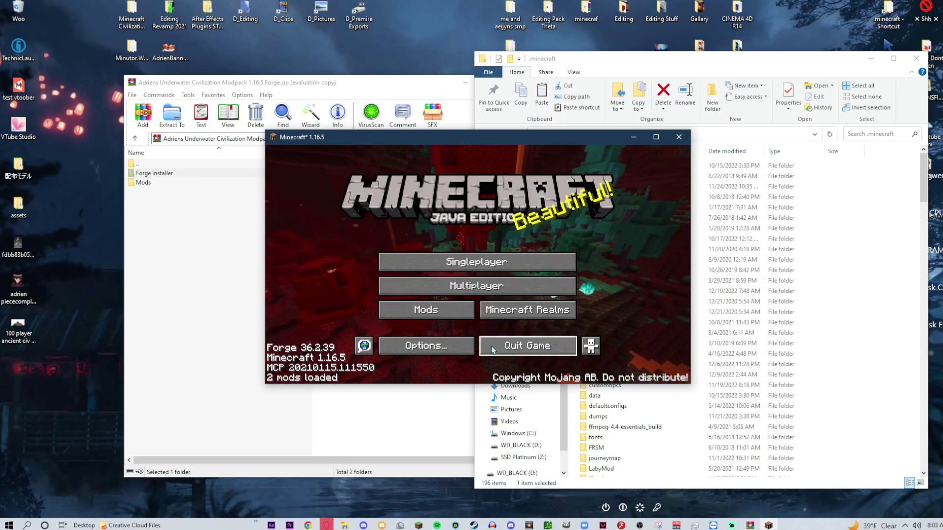
left_click(549, 349)
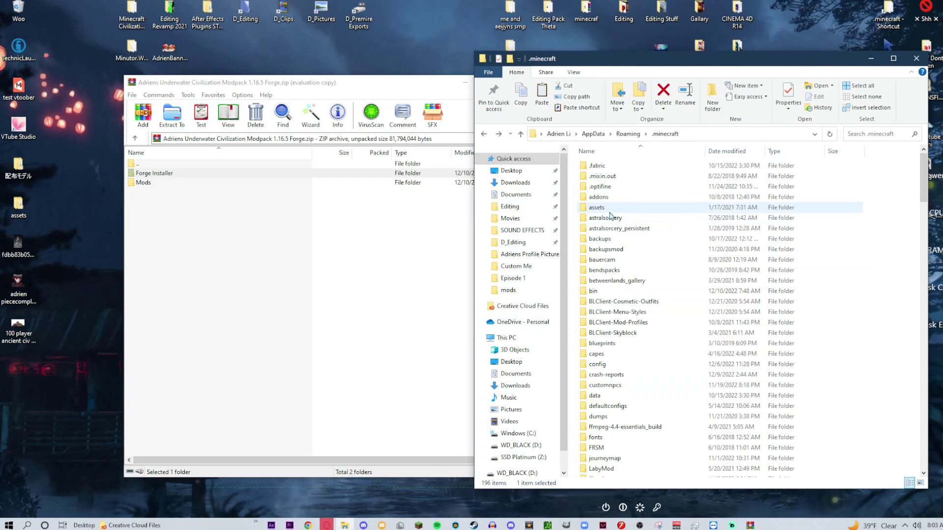
- Open the mods folder in .minecraft and refresh its listing
scroll(611, 217, "down", 2)
scroll(610, 216, "down", 5)
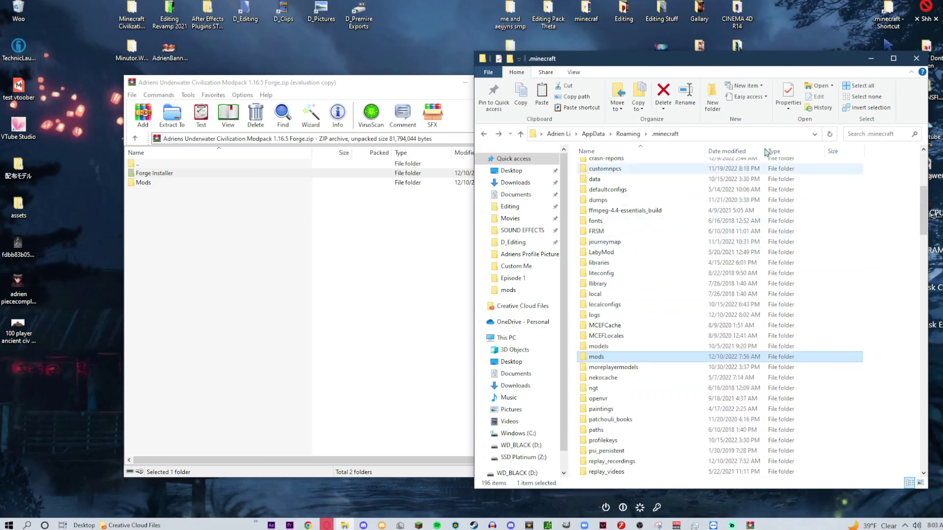
double_click(680, 362)
right_click(641, 248)
left_click(667, 294)
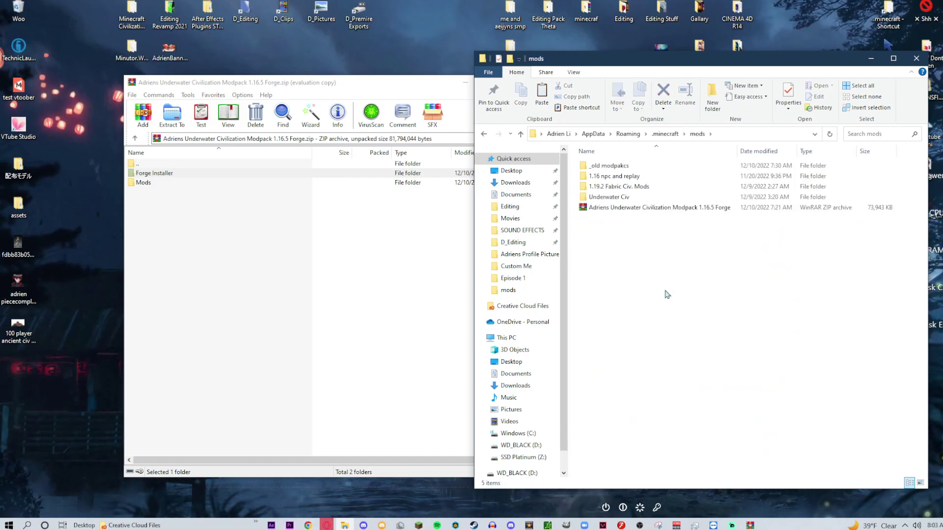
- Check the mods folder's five items, refresh again, and bring the WinRAR archive window forward
left_click_drag(622, 256, 629, 164)
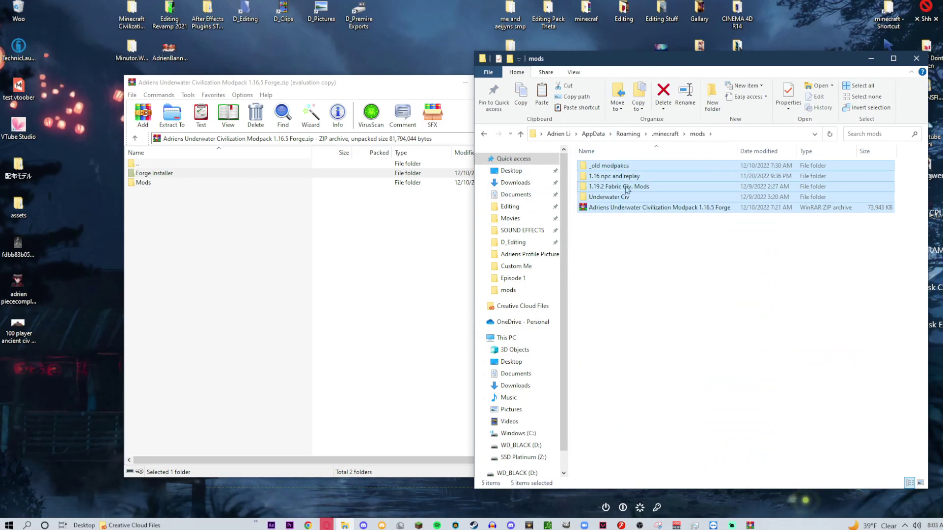
left_click(615, 272)
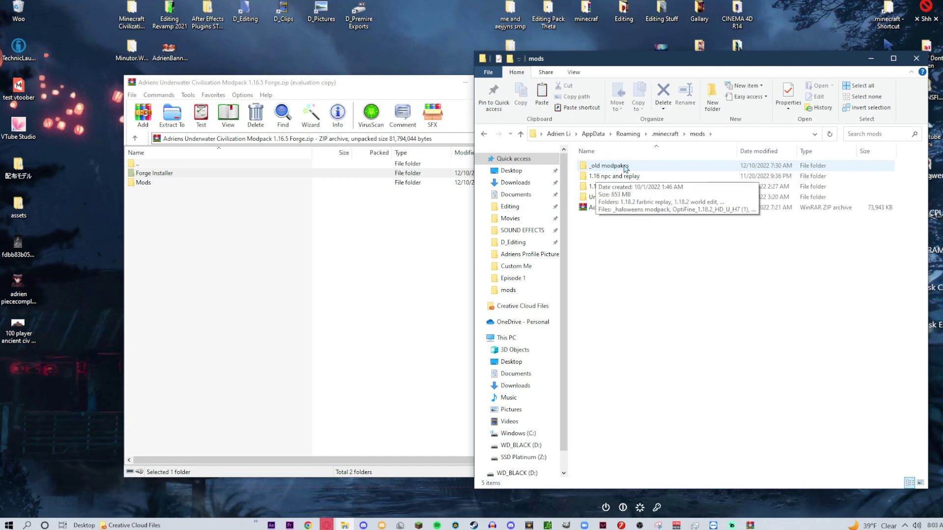
left_click_drag(572, 198, 639, 190)
left_click(672, 263)
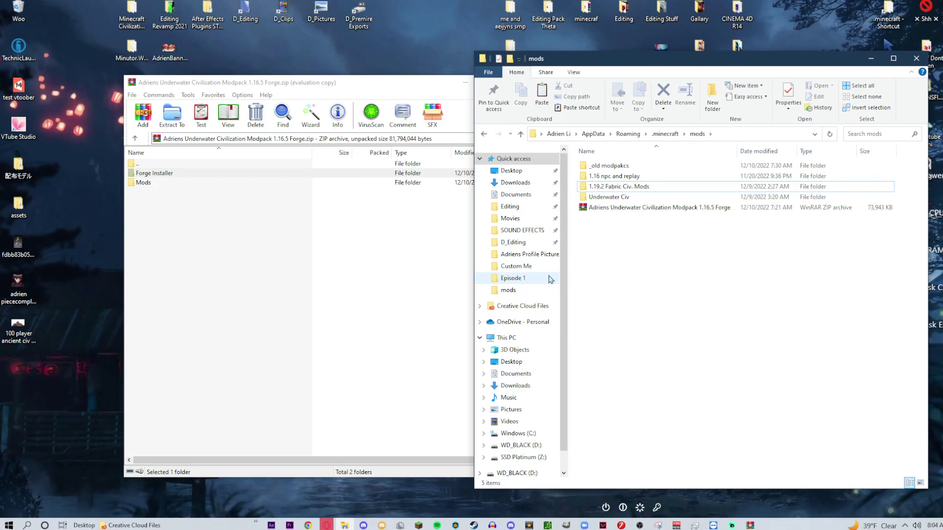
right_click(714, 288)
left_click(736, 320)
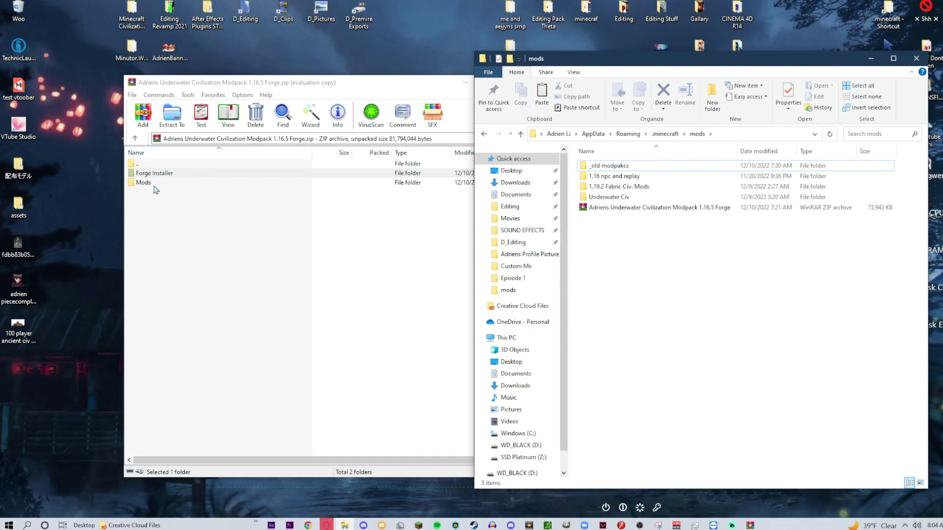
left_click_drag(231, 82, 183, 84)
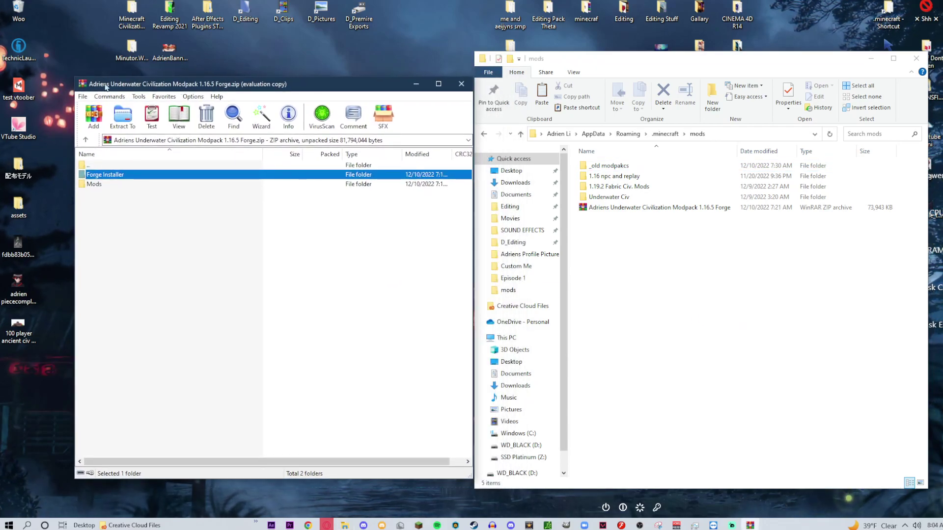
- Open the archive's Mods folder and select all 19 mod jar files
double_click(186, 185)
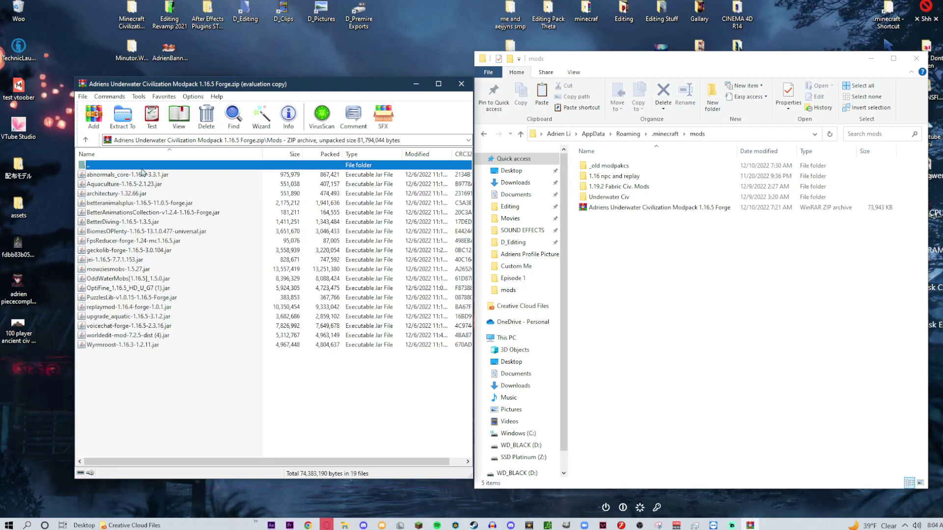
left_click_drag(125, 371, 154, 176)
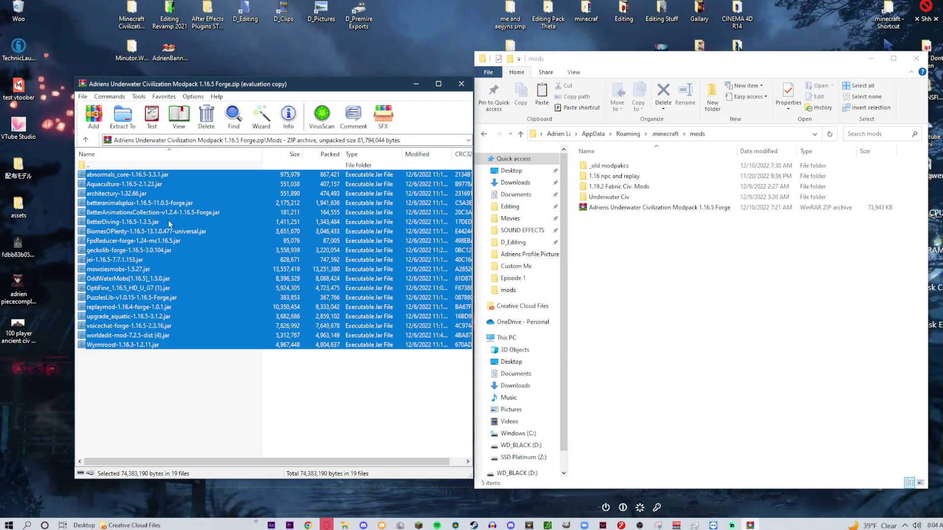
left_click(173, 409)
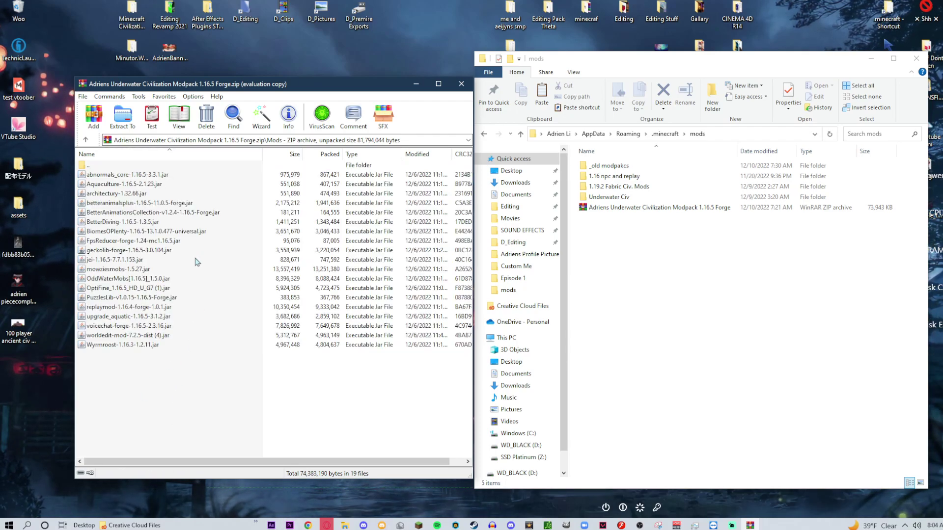
left_click(193, 259)
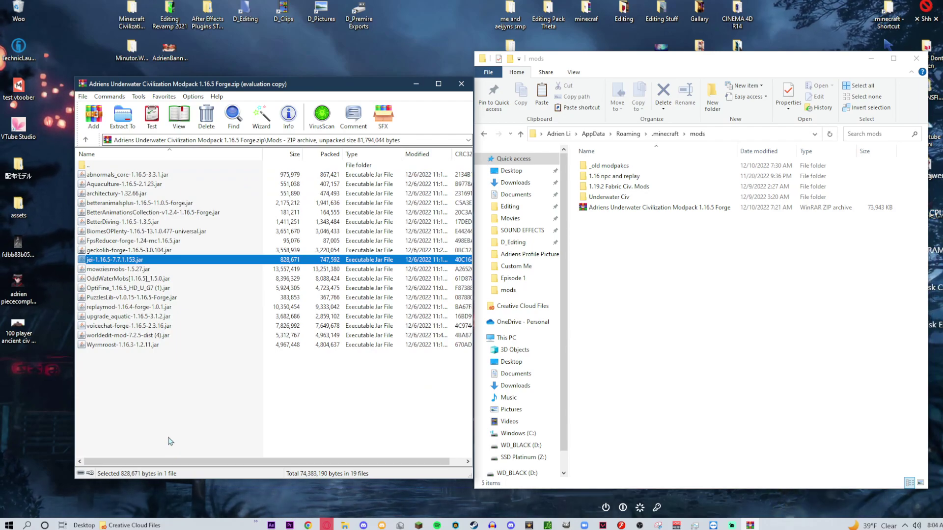
key("ctrl+a")
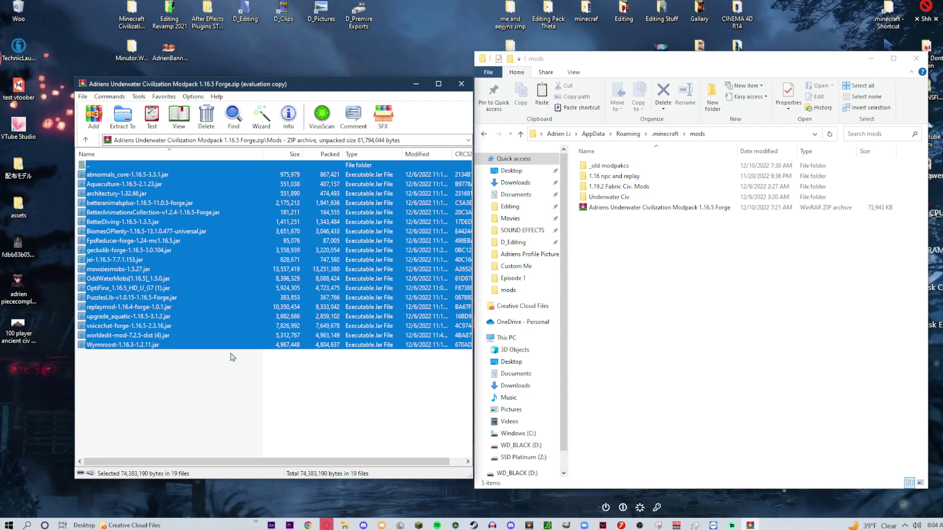
- Drag the selected jars into the .minecraft mods folder, which then lists 24 items
left_click_drag(160, 231, 693, 303)
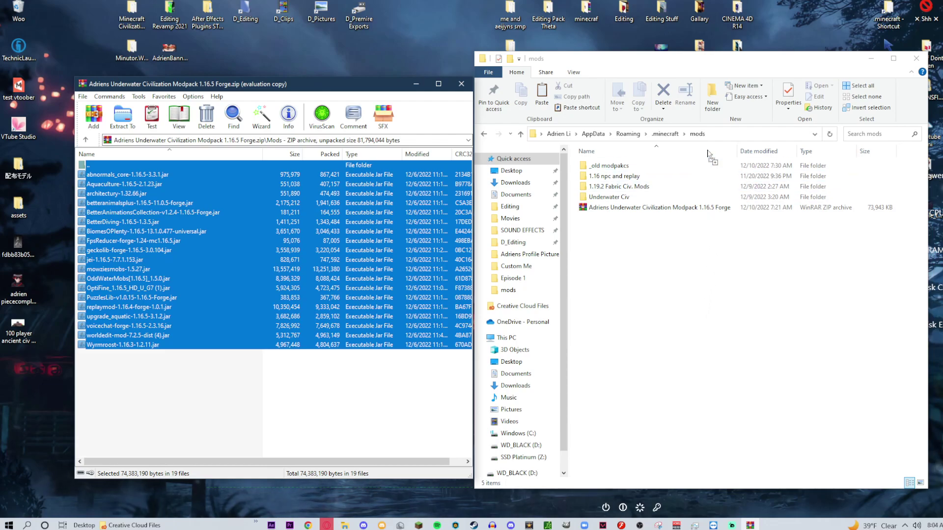
left_click_drag(701, 137, 680, 275)
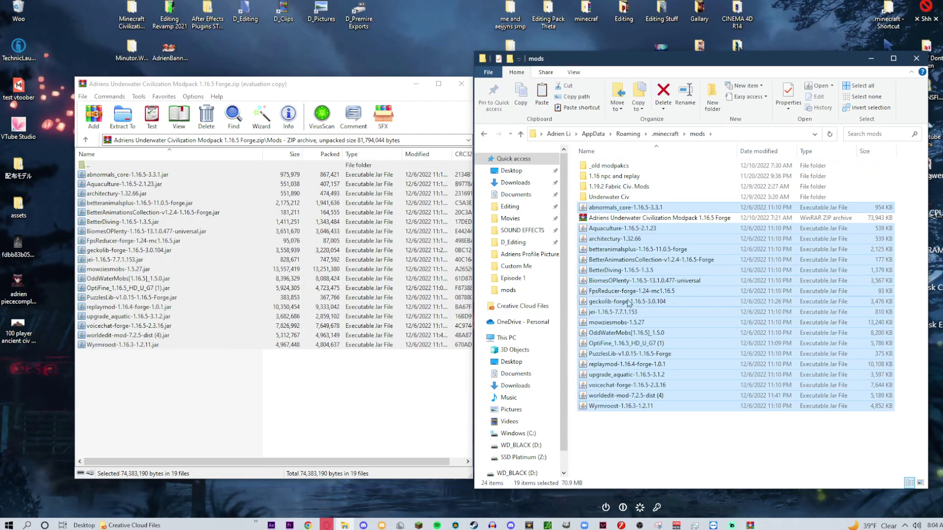
left_click(669, 415)
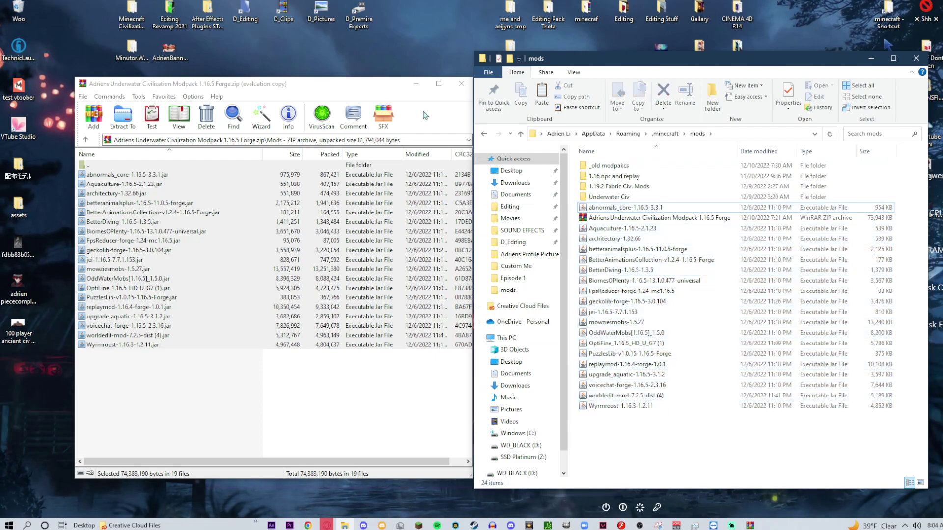